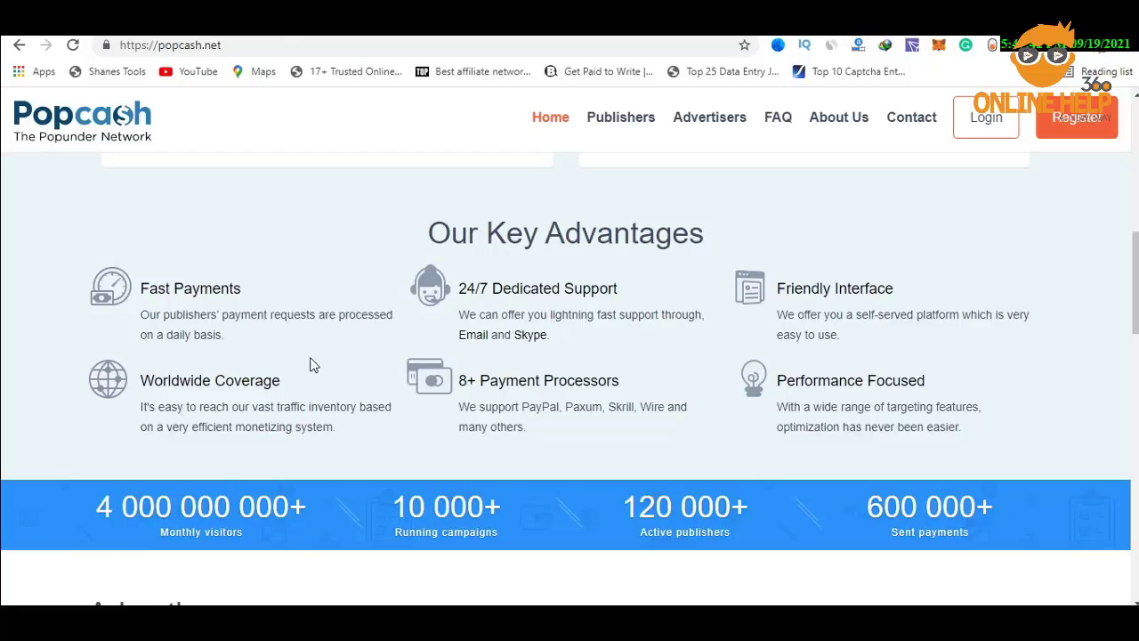
# Review the key advantages, Advertisers and Publisher sections of the PopCash home page
pyautogui.scroll(-3, 311, 364)
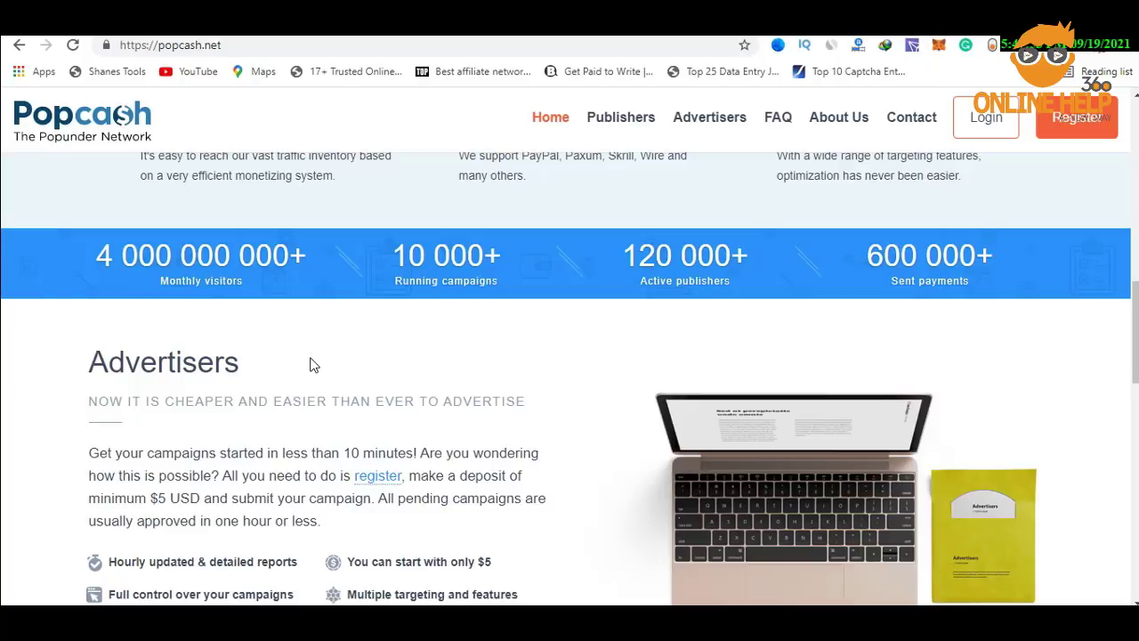
pyautogui.scroll(-1, 312, 365)
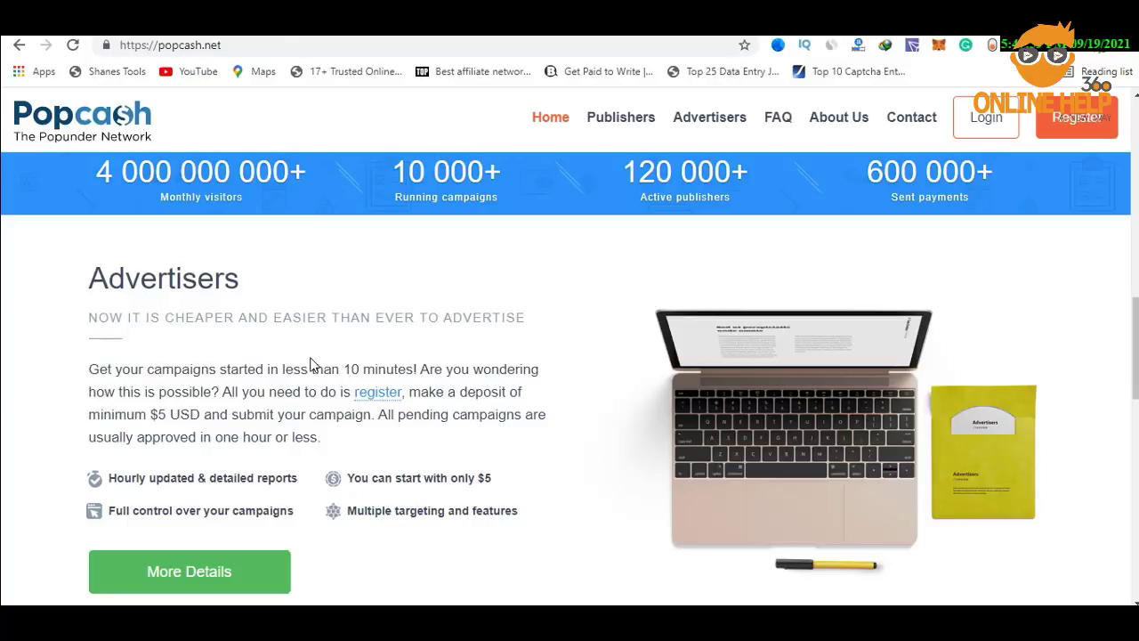
pyautogui.scroll(-2, 311, 363)
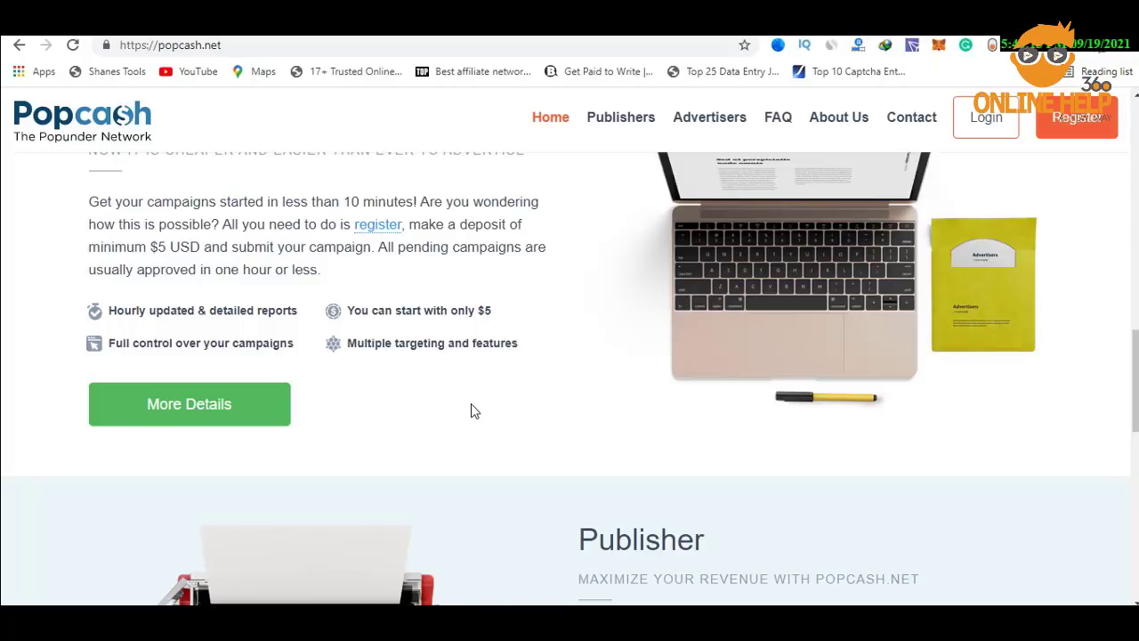
pyautogui.scroll(-3, 474, 411)
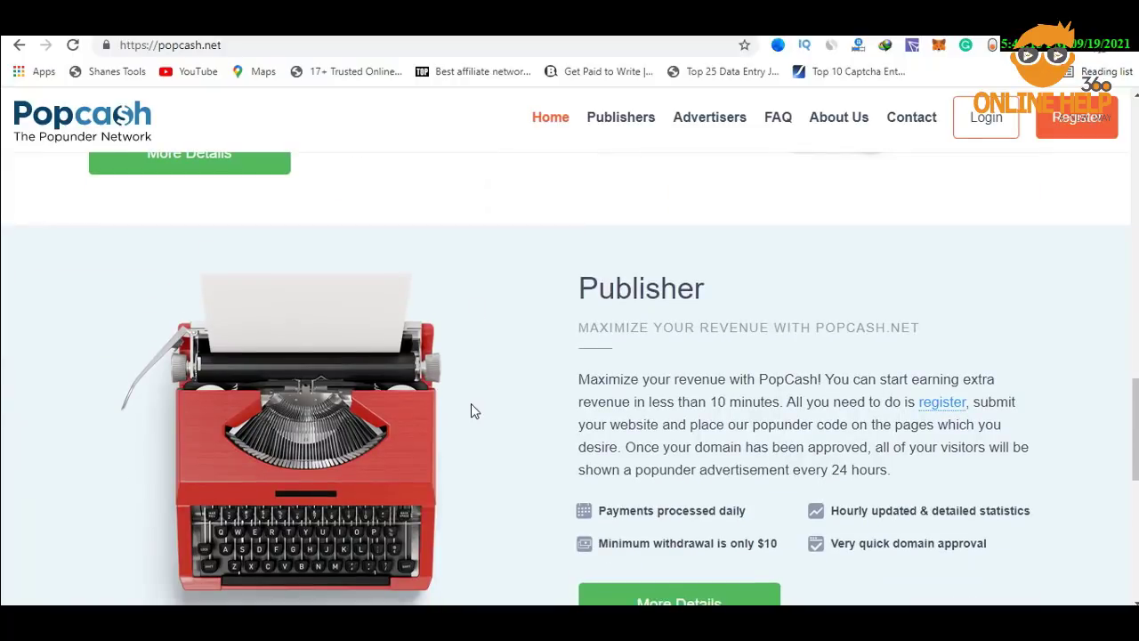
pyautogui.scroll(-1, 499, 399)
pyautogui.scroll(8, 525, 418)
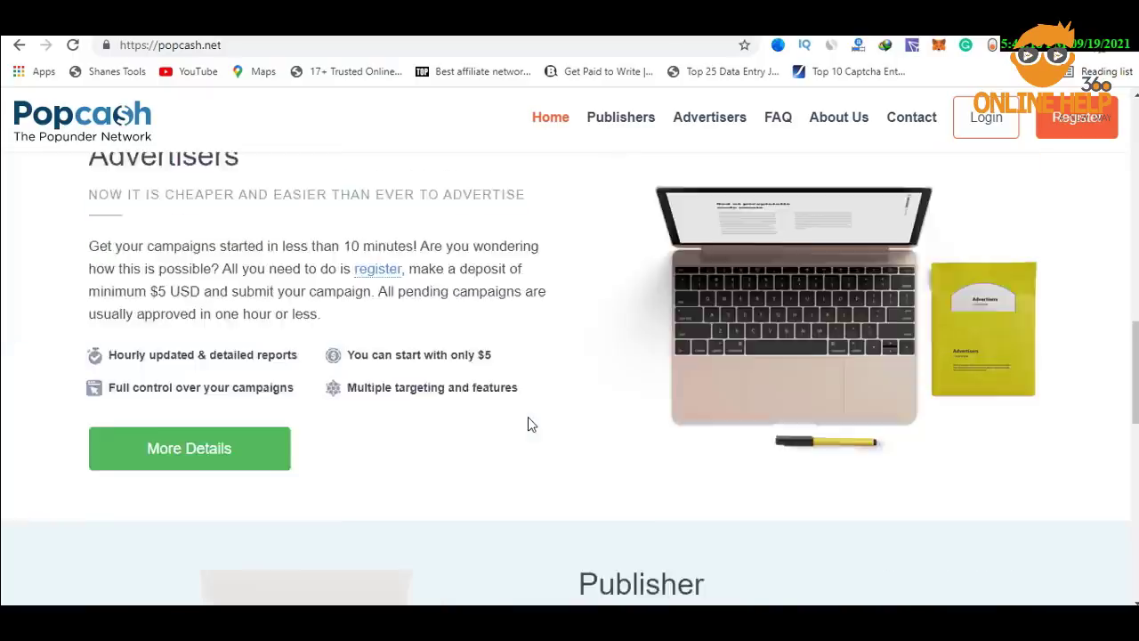
pyautogui.scroll(6, 527, 419)
# Open the free account registration form and choose Bangladesh as the country
pyautogui.click(981, 347)
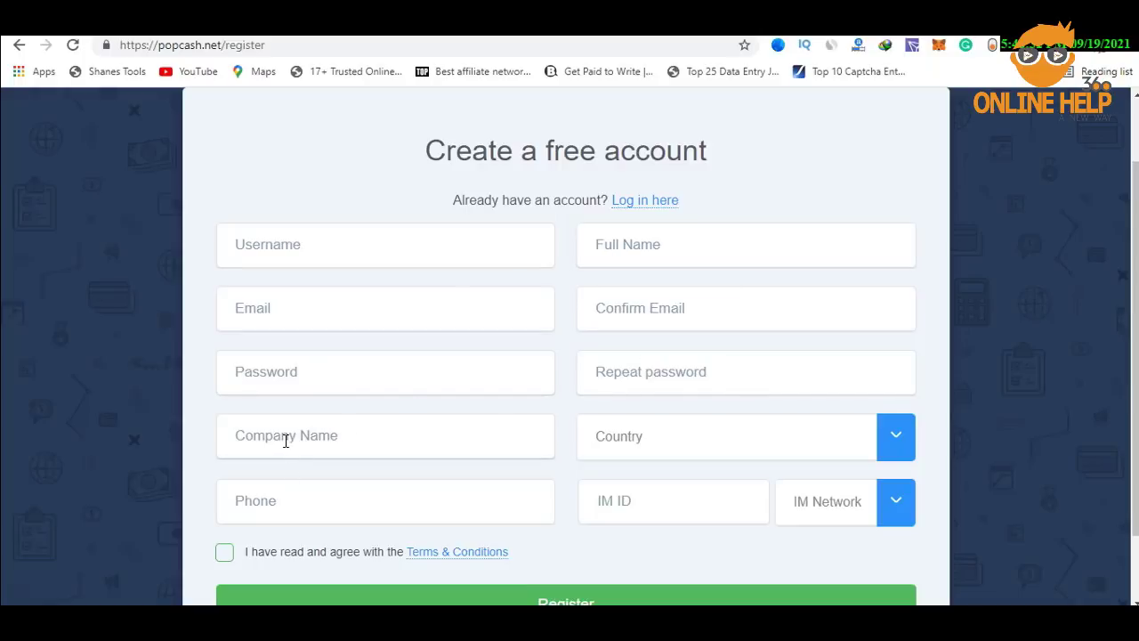
pyautogui.click(672, 437)
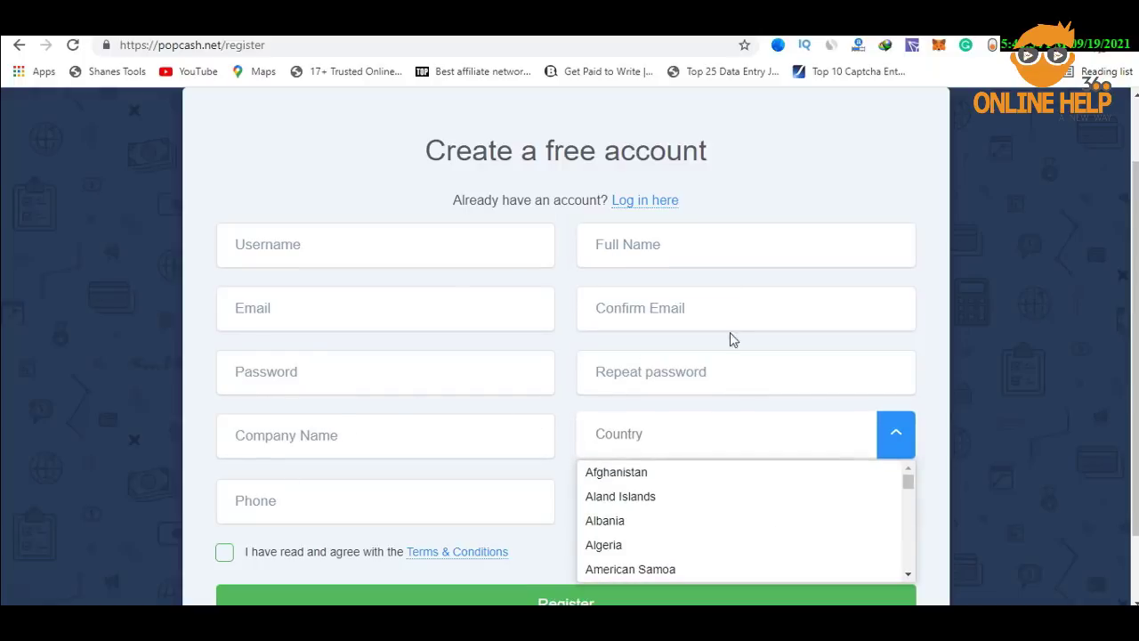
pyautogui.scroll(-2, 694, 375)
pyautogui.scroll(-5, 667, 400)
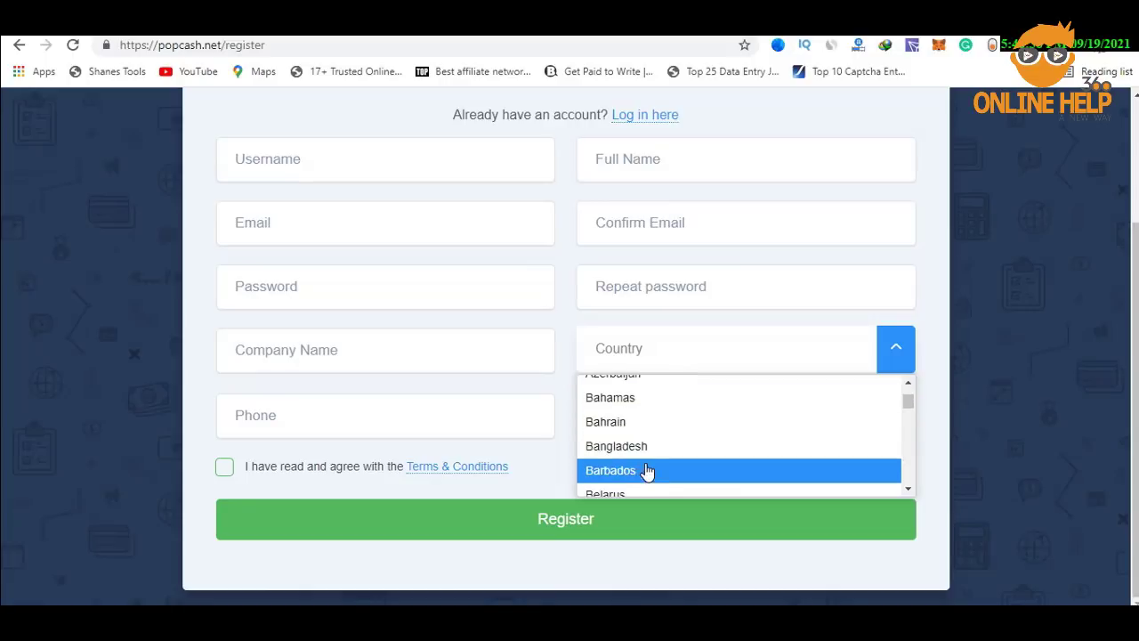
pyautogui.click(648, 449)
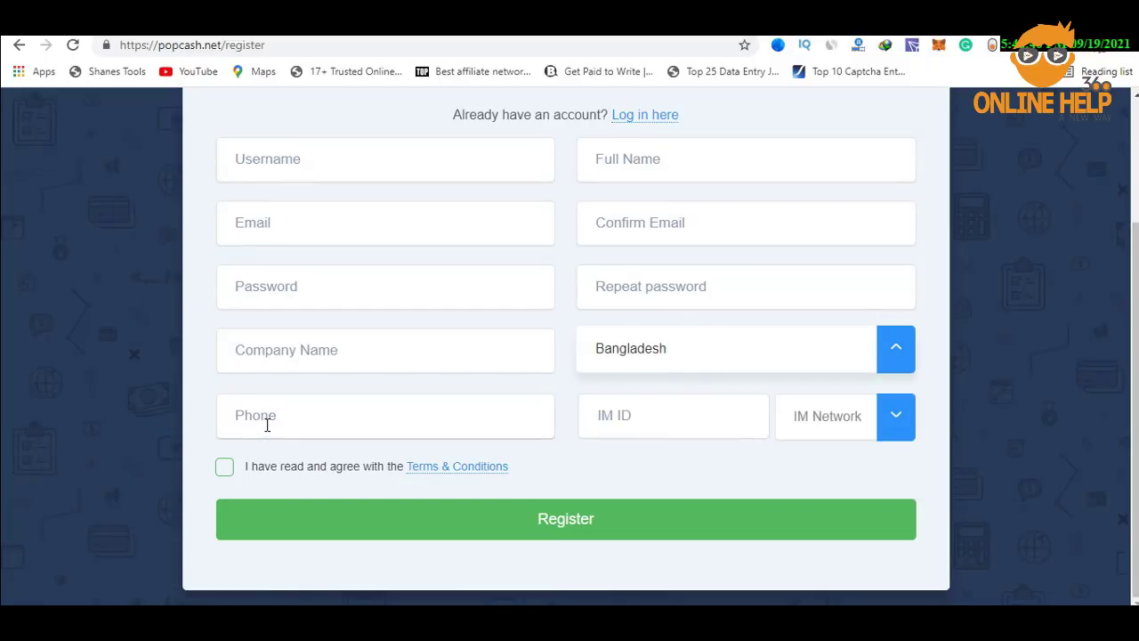
# Examine the available IM Network choices in the registration form, leaving none selected
pyautogui.click(840, 418)
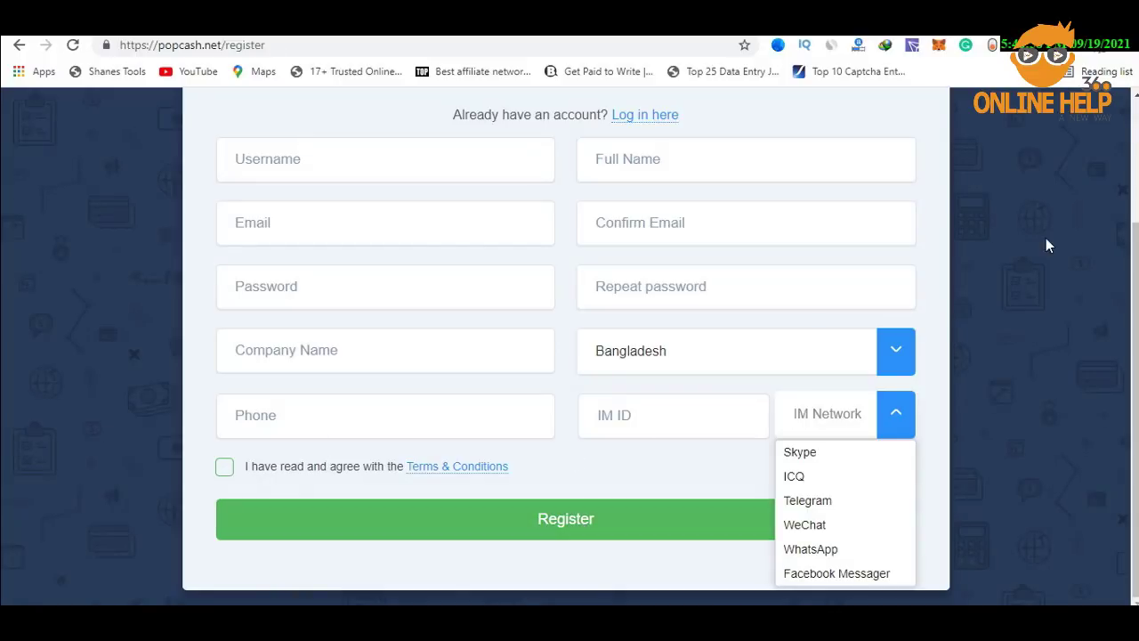
pyautogui.click(989, 412)
pyautogui.scroll(2, 989, 413)
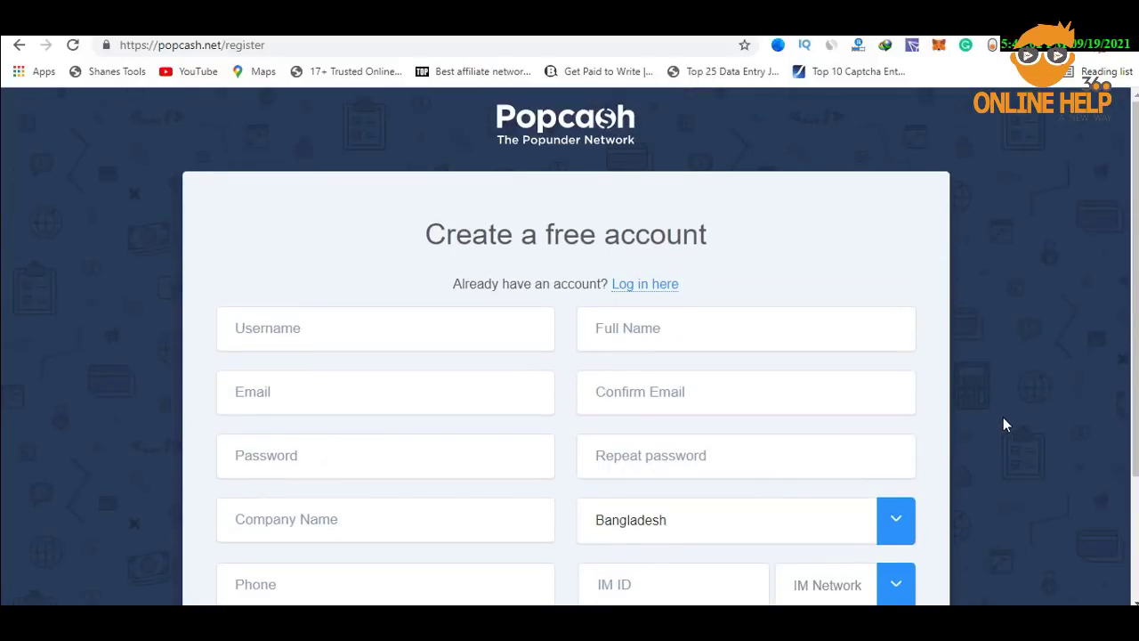
# Log in to the existing PopCash account and review the referral revshare terms and referral links
pyautogui.click(658, 293)
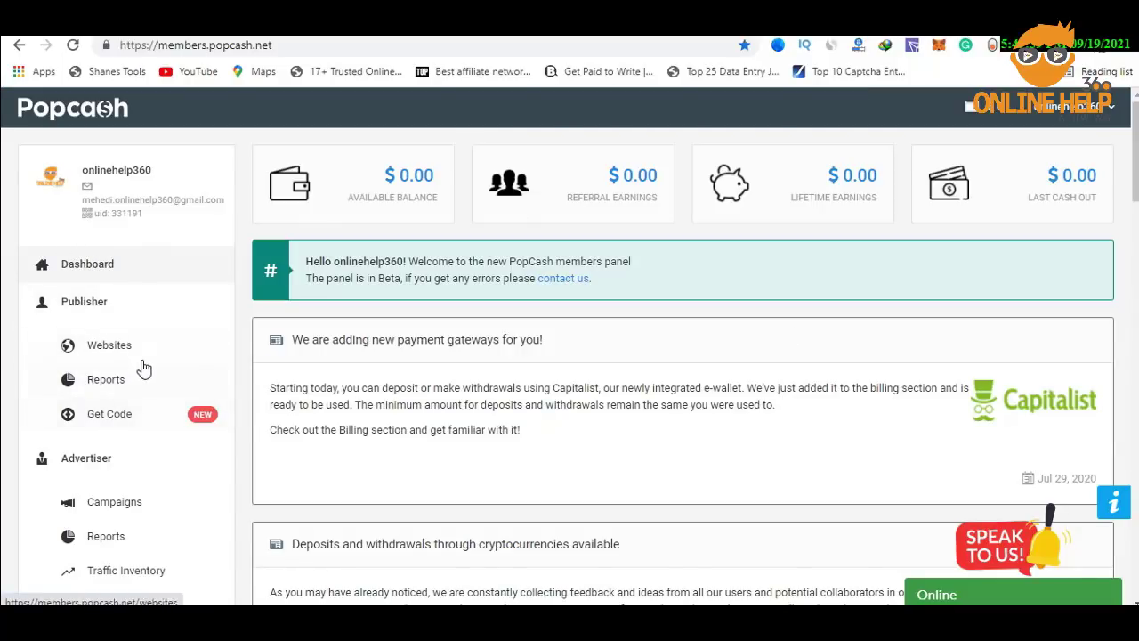
pyautogui.scroll(-2, 139, 369)
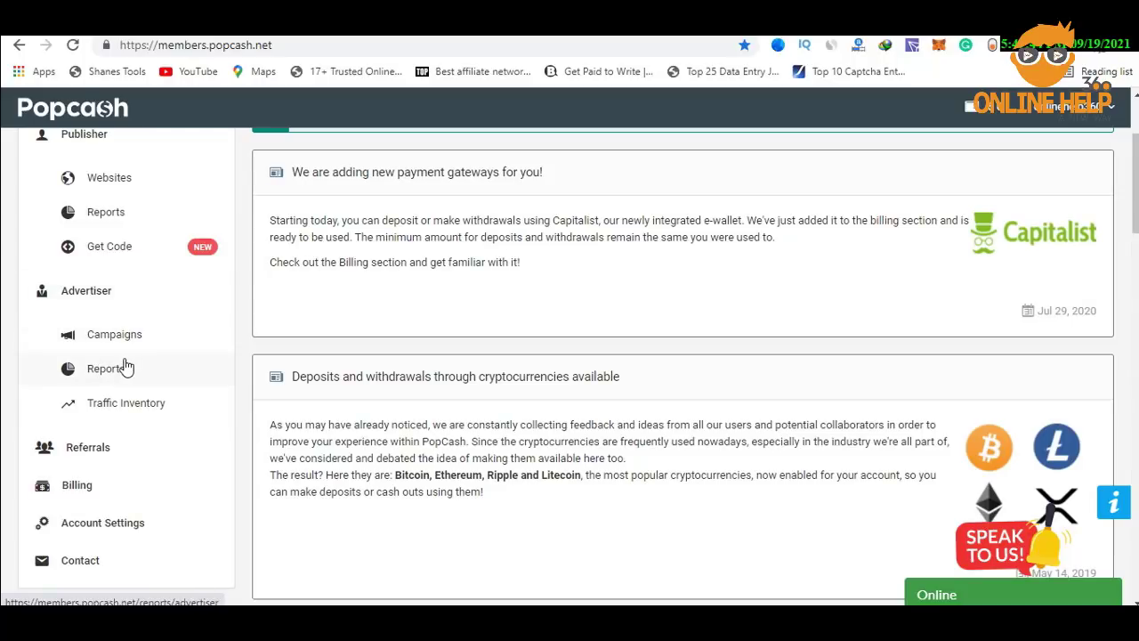
pyautogui.click(116, 440)
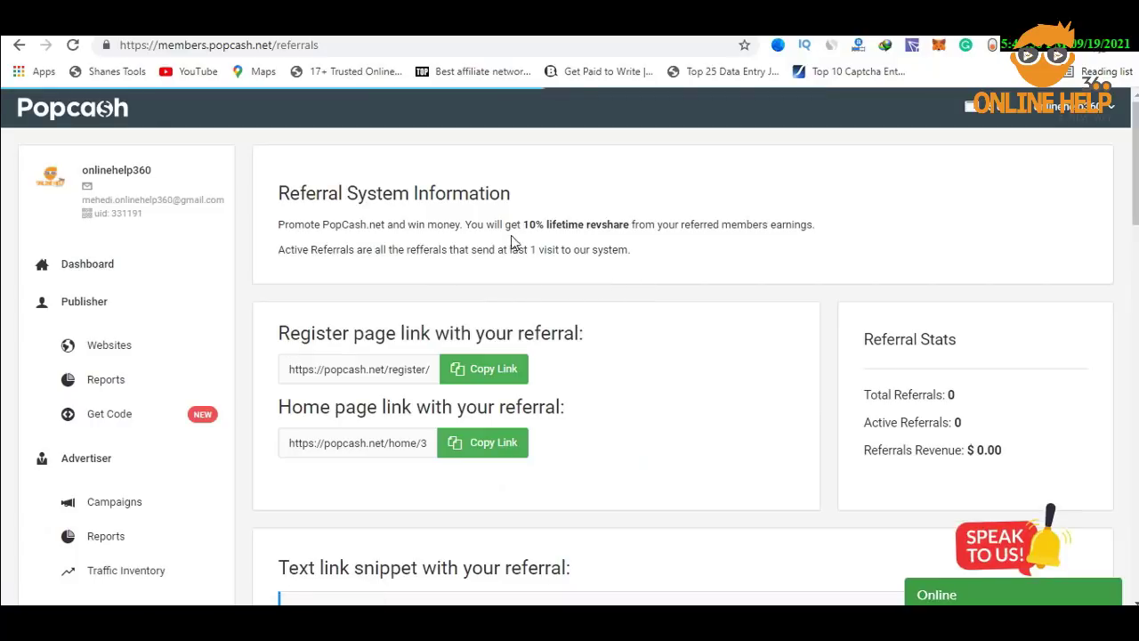
pyautogui.moveTo(487, 224); pyautogui.dragTo(634, 224)
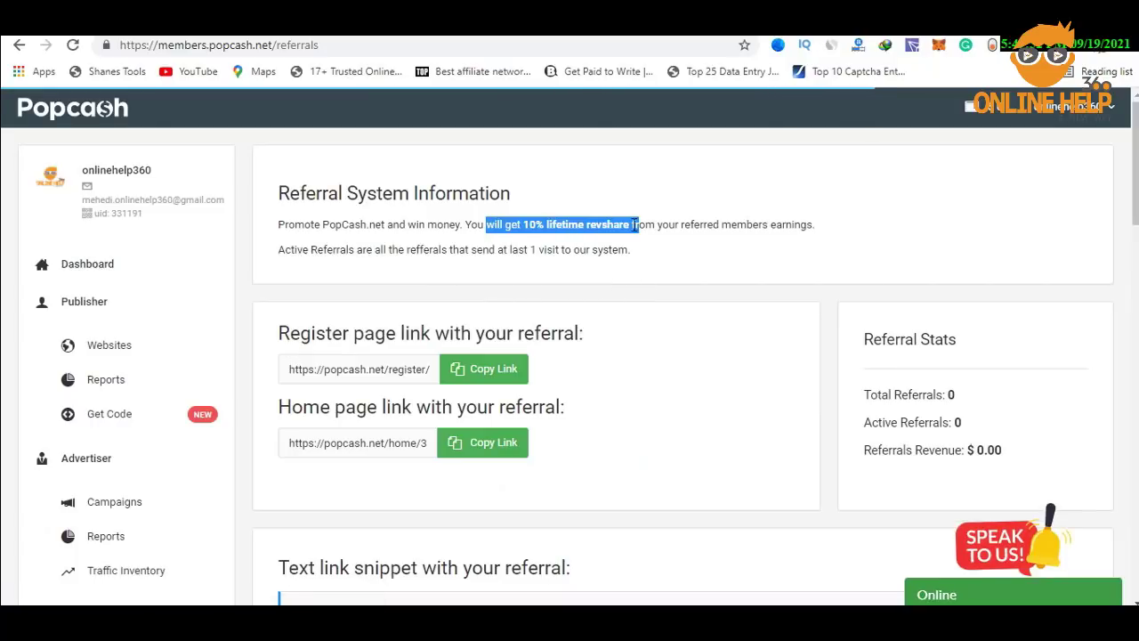
pyautogui.scroll(-3, 540, 406)
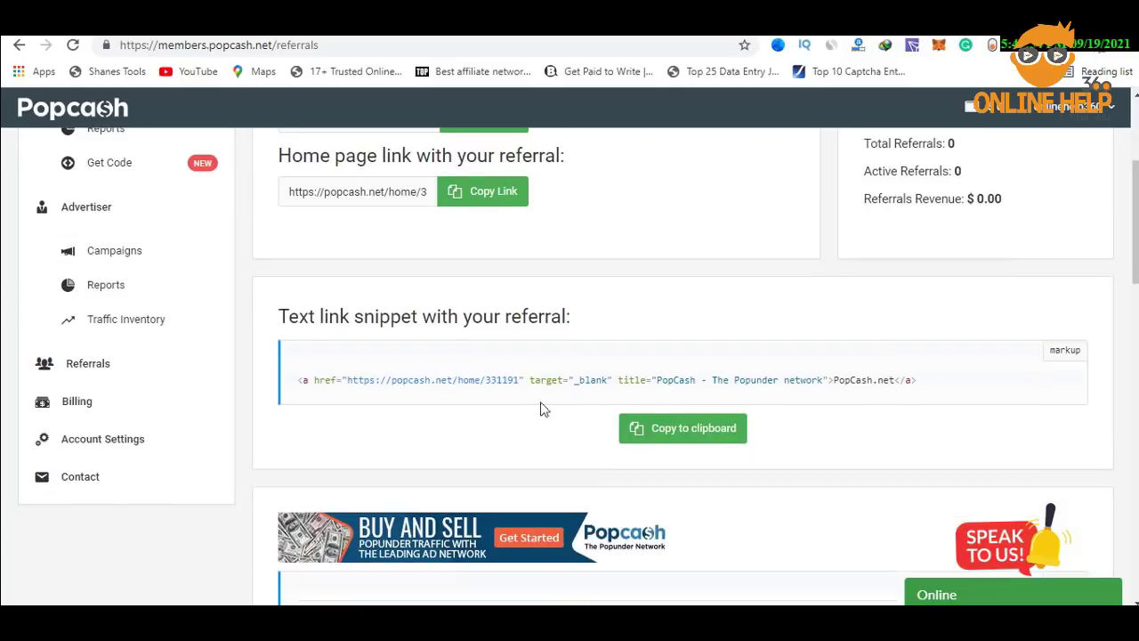
# Open the billing cashout form and set the amount to $10 with Litecoin as the processor
pyautogui.click(82, 403)
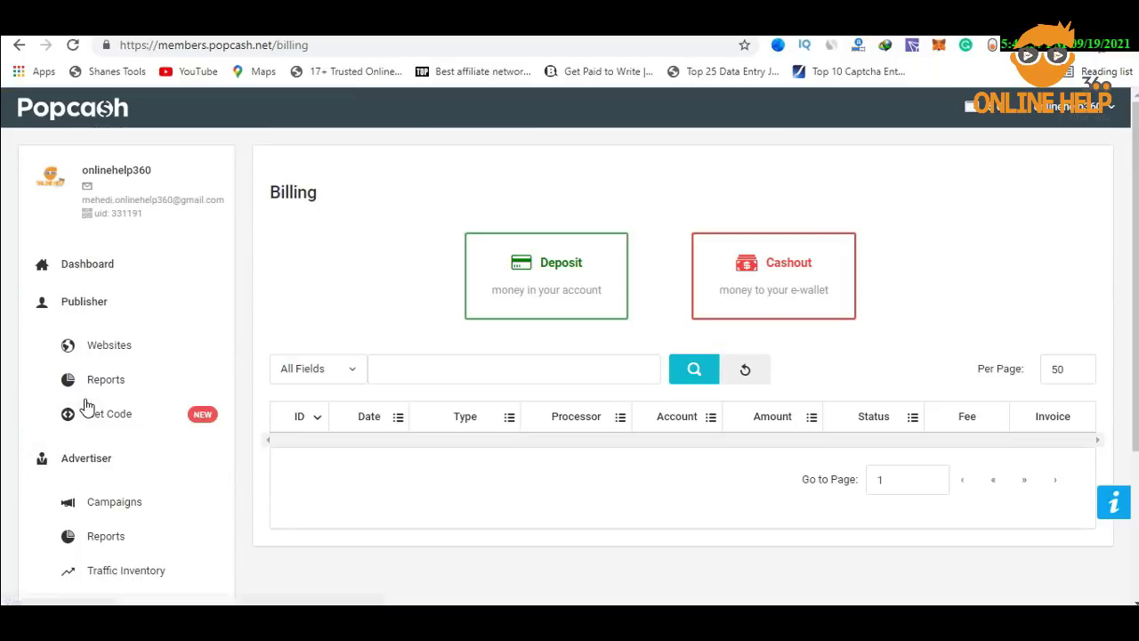
pyautogui.click(789, 285)
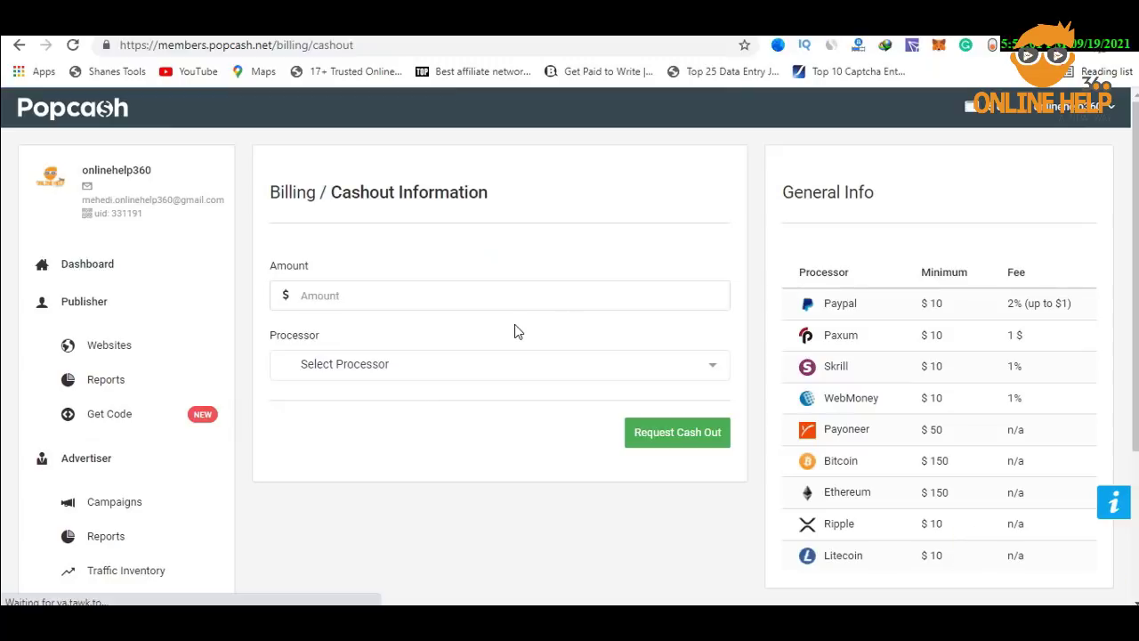
pyautogui.scroll(-2, 756, 295)
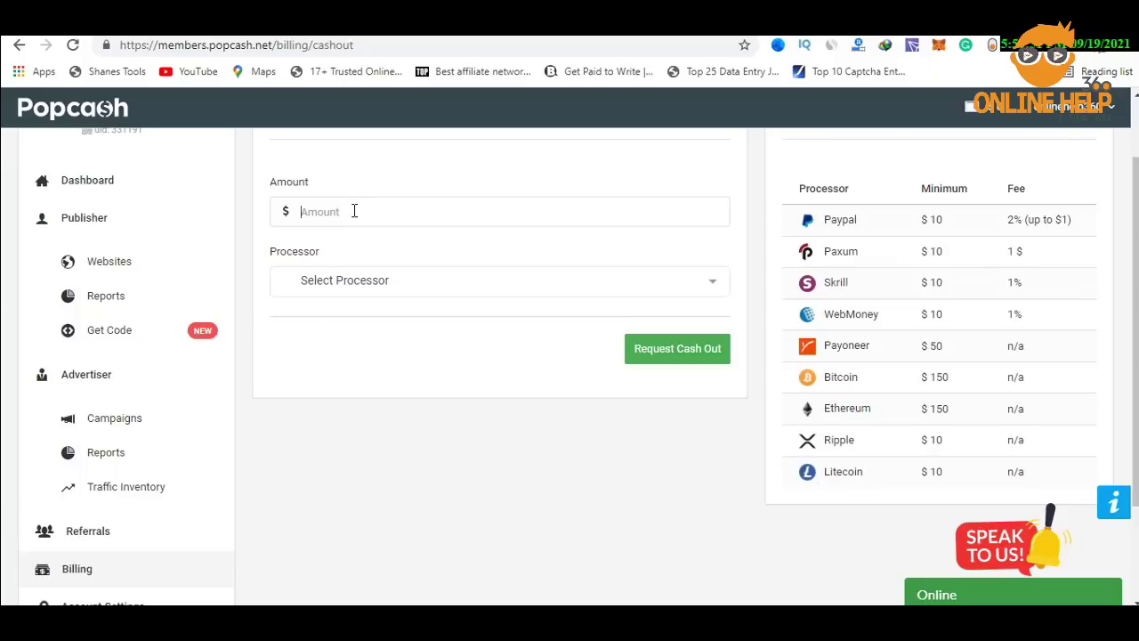
pyautogui.write('10')
pyautogui.click(403, 279)
pyautogui.scroll(-3, 379, 465)
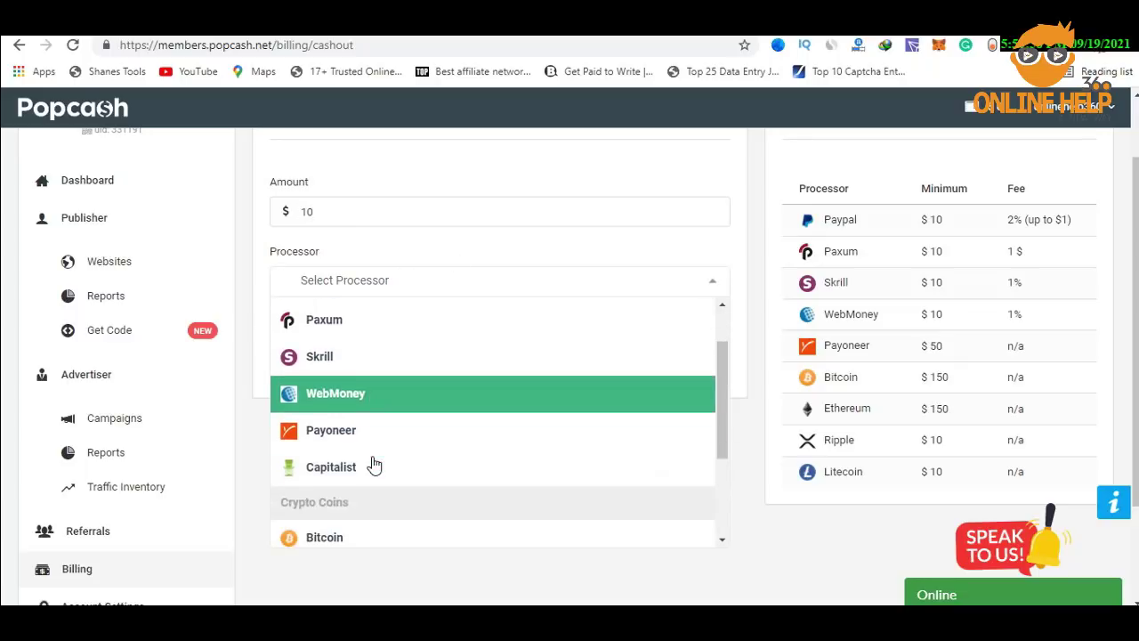
pyautogui.scroll(-2, 413, 389)
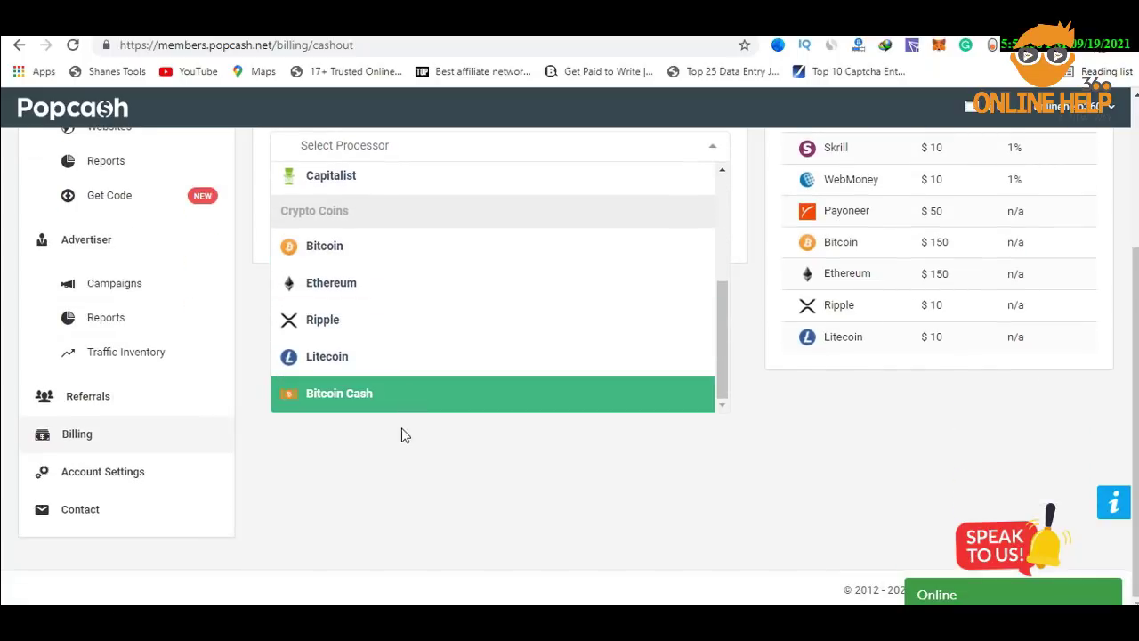
pyautogui.click(392, 363)
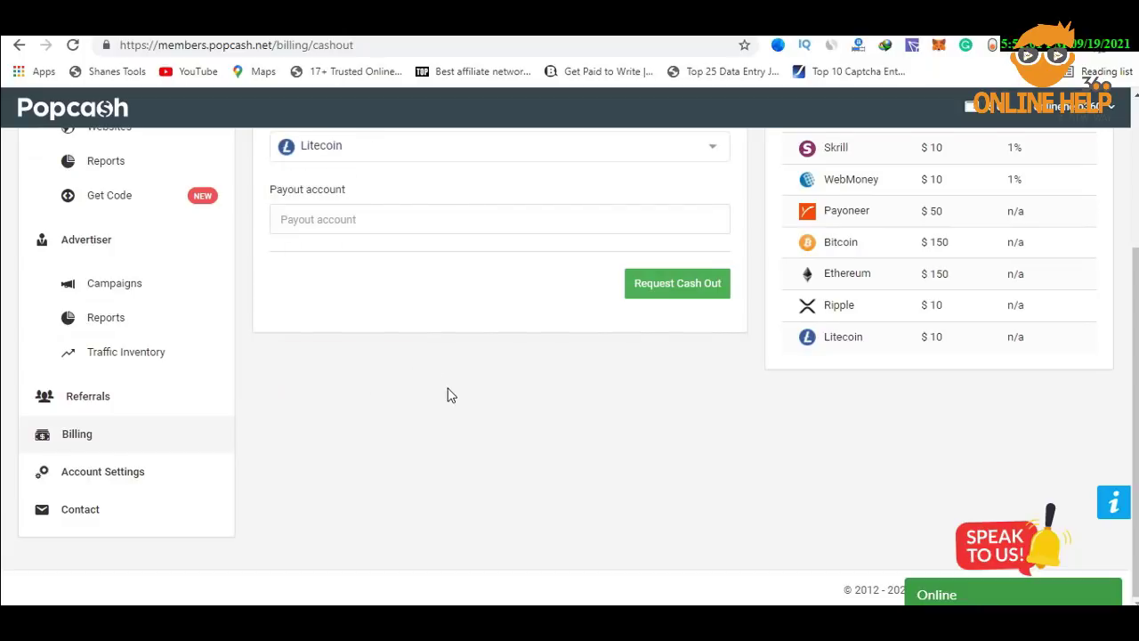
# Fill in the payout account for the Litecoin cashout without submitting the request
pyautogui.scroll(2, 374, 321)
pyautogui.click(360, 392)
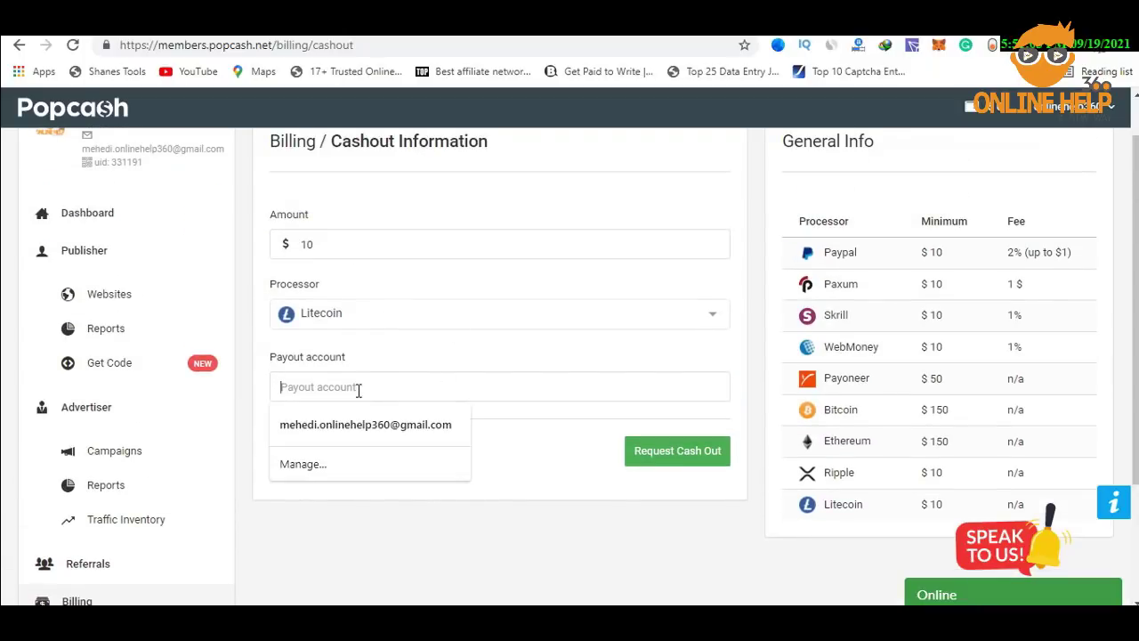
pyautogui.write('tfgasfgasdfgastww')
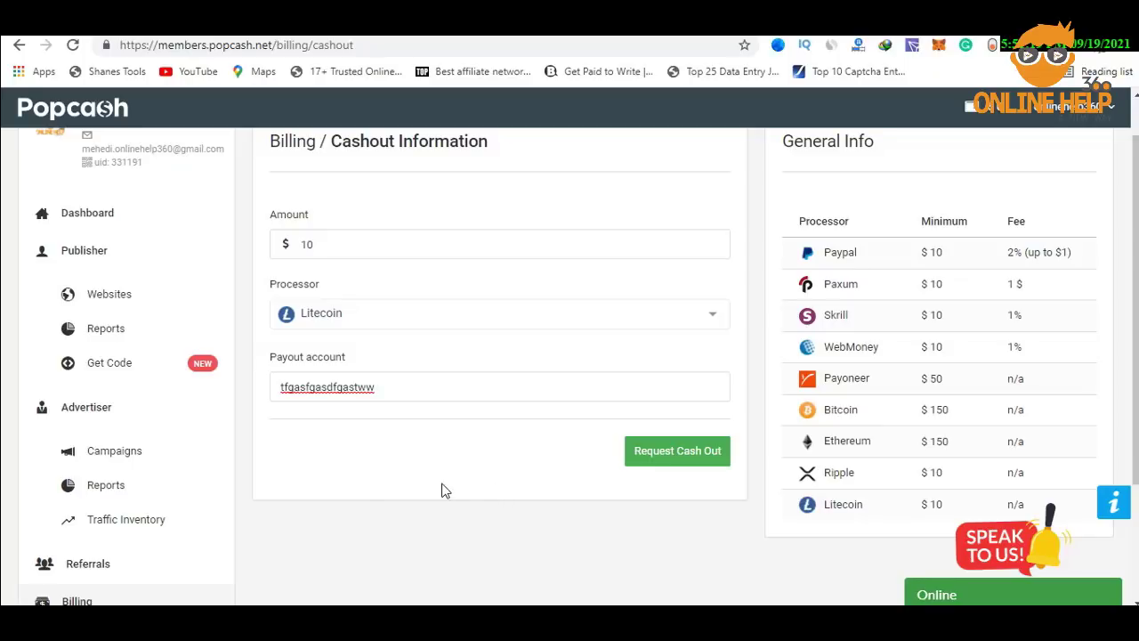
pyautogui.scroll(1, 366, 524)
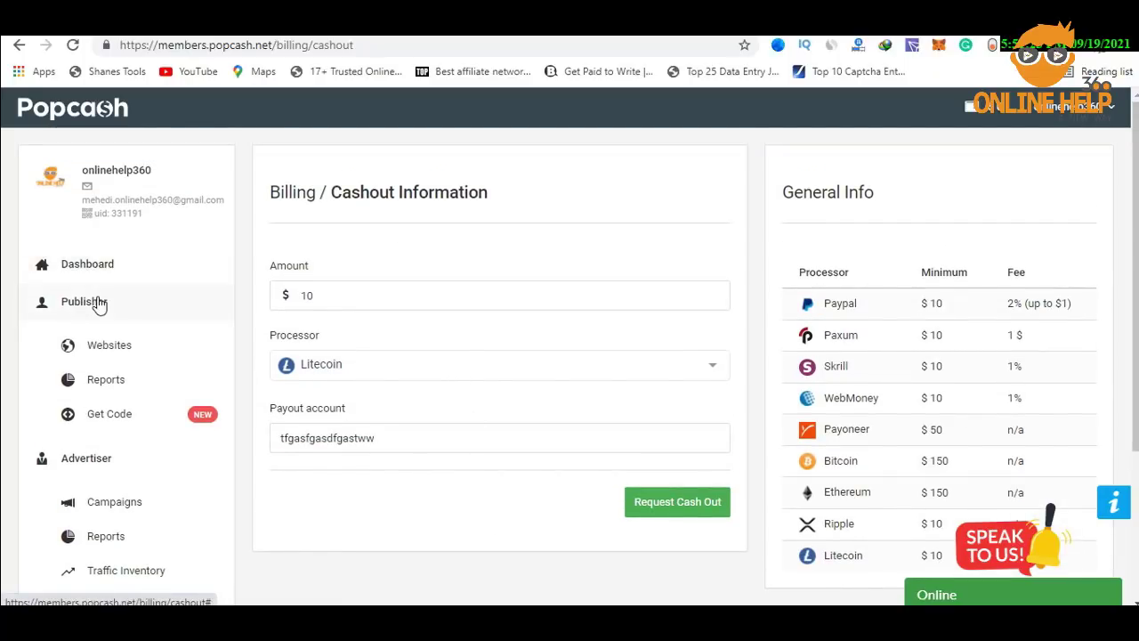
pyautogui.click(120, 351)
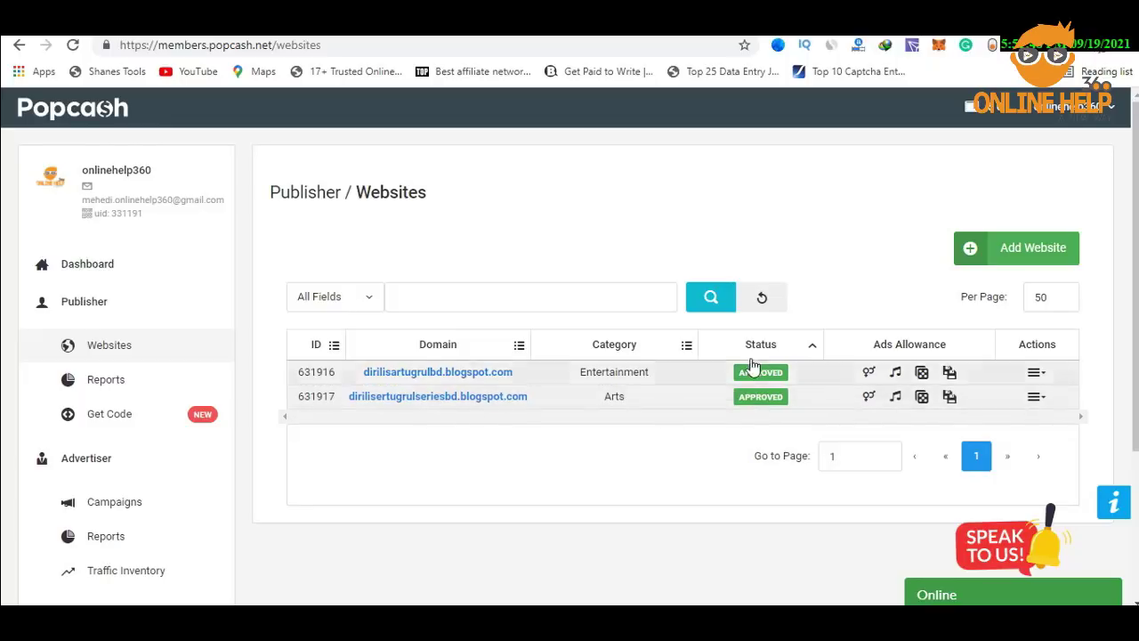
pyautogui.click(1041, 262)
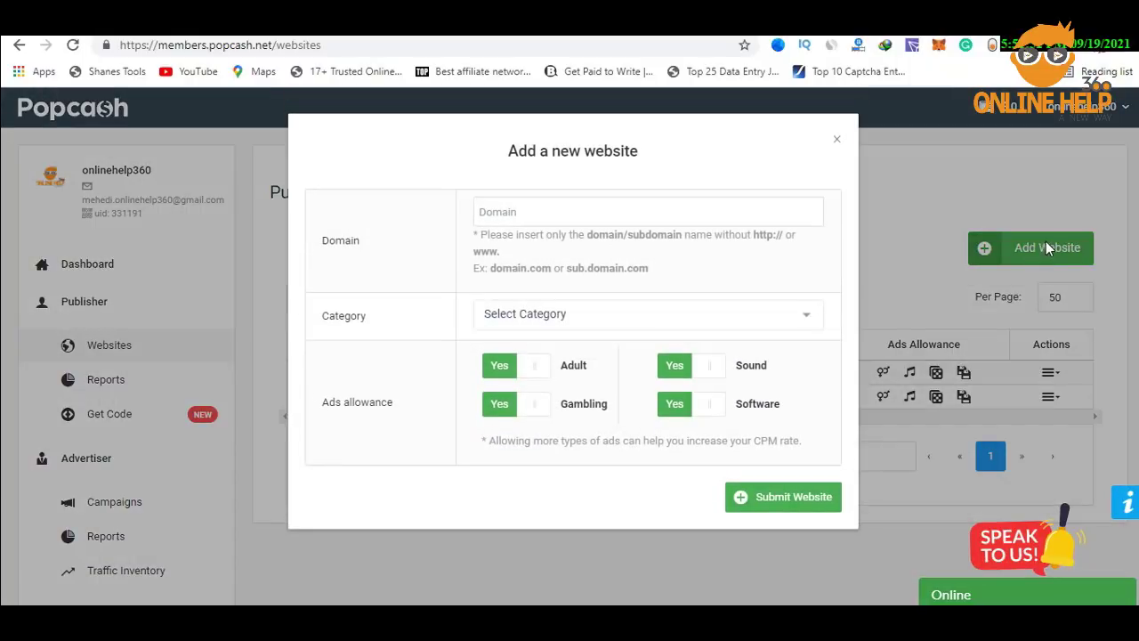
pyautogui.click(531, 214)
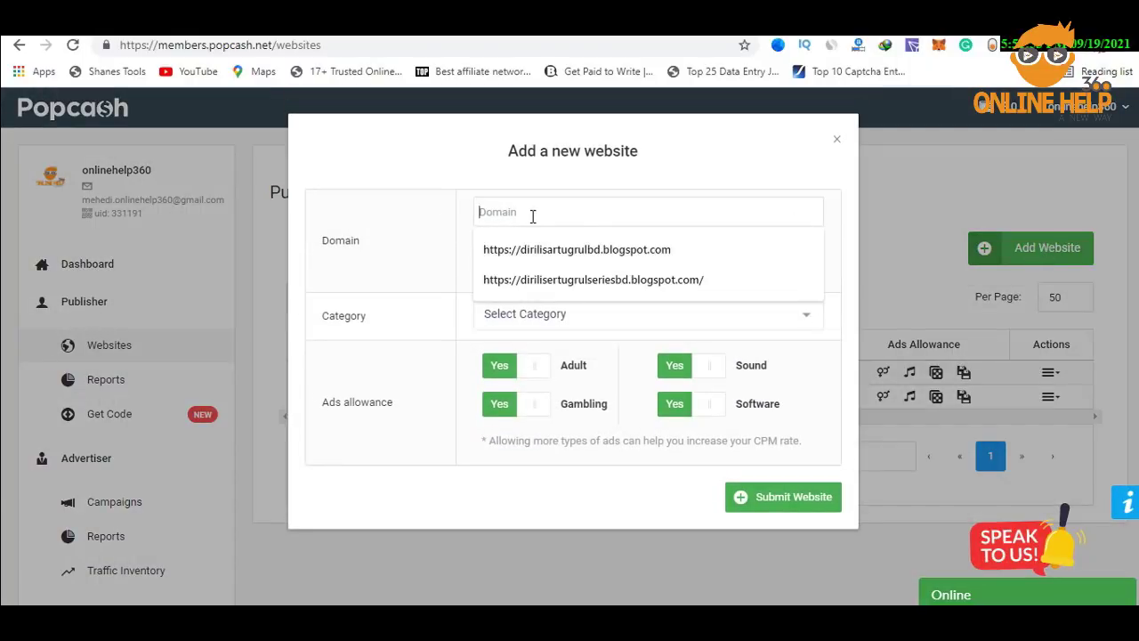
pyautogui.click(601, 280)
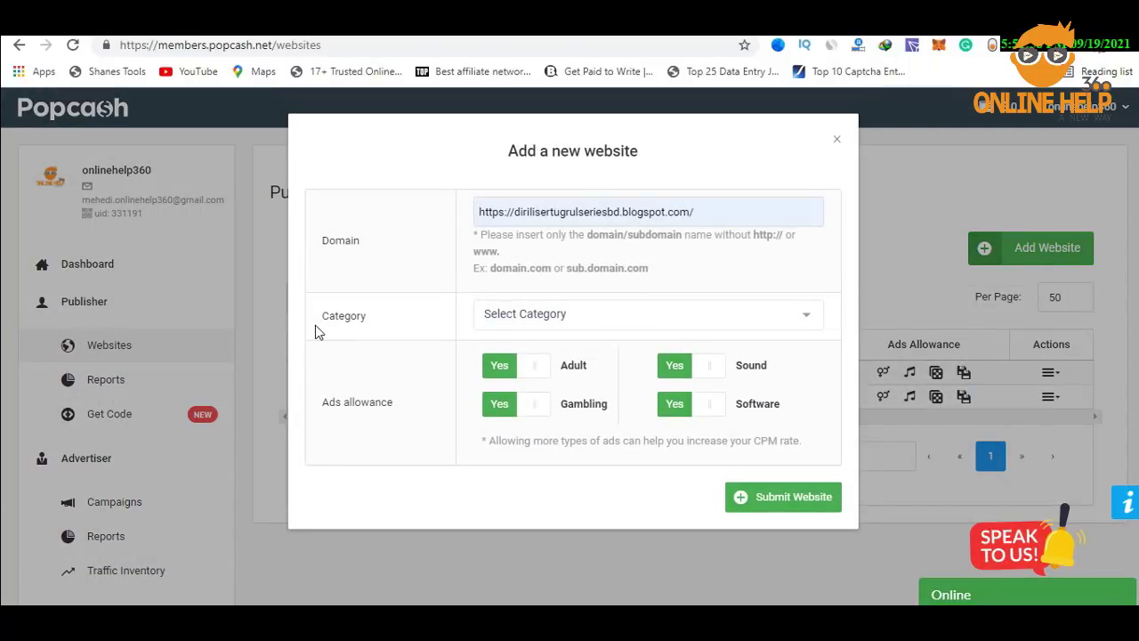
# Set the new website's category to Arts, and switch the Adult ads allowance to No and back to Yes
pyautogui.click(624, 318)
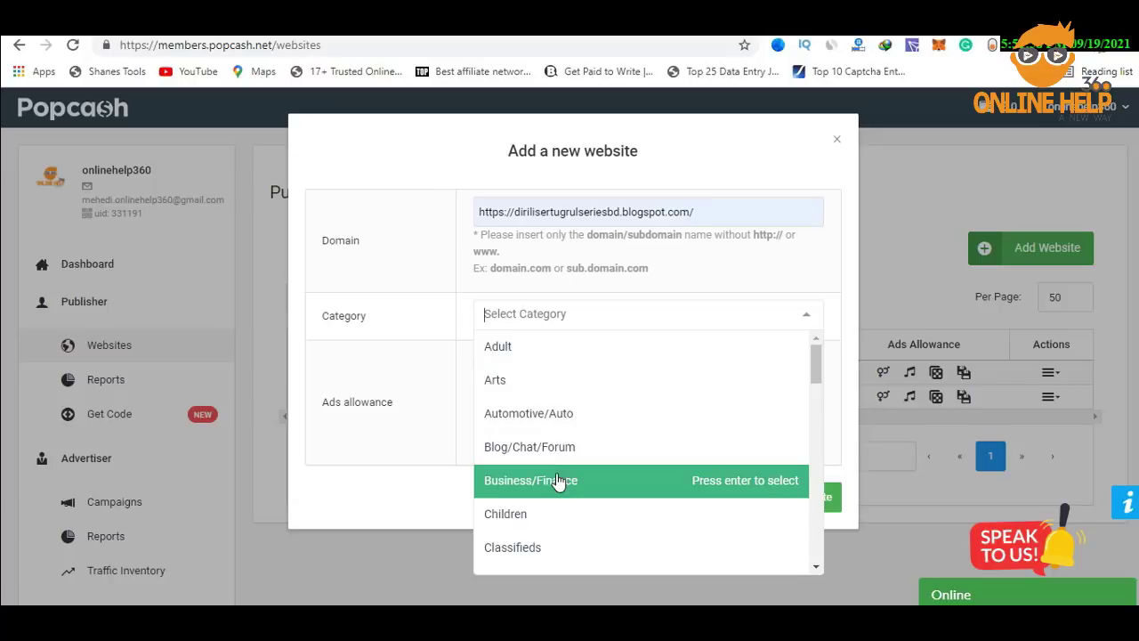
pyautogui.scroll(-2, 561, 485)
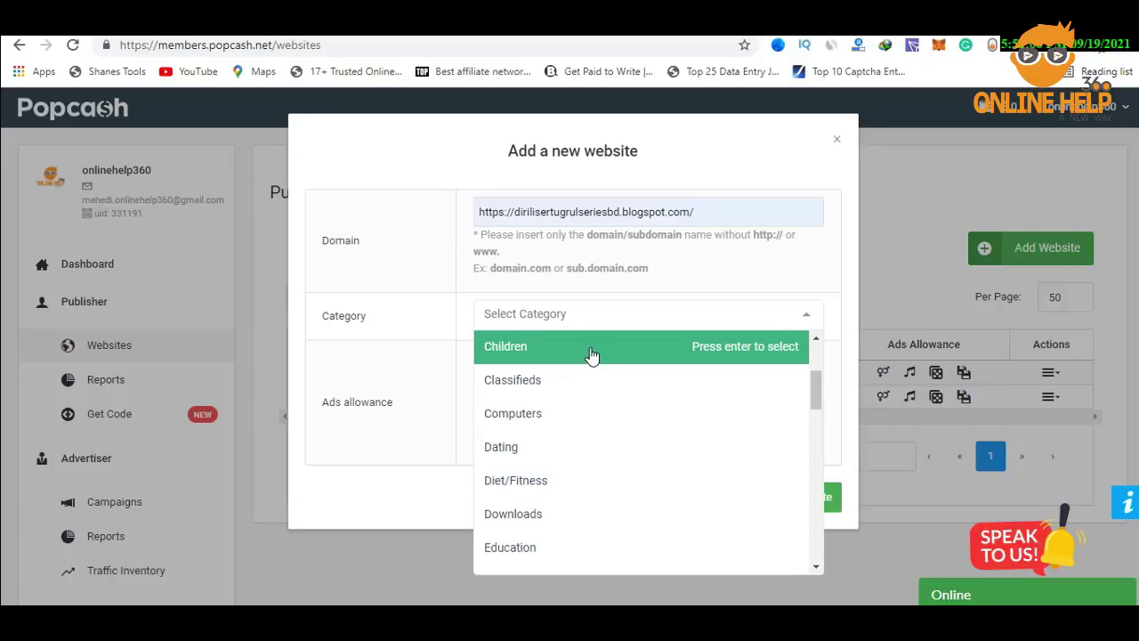
pyautogui.scroll(2, 544, 356)
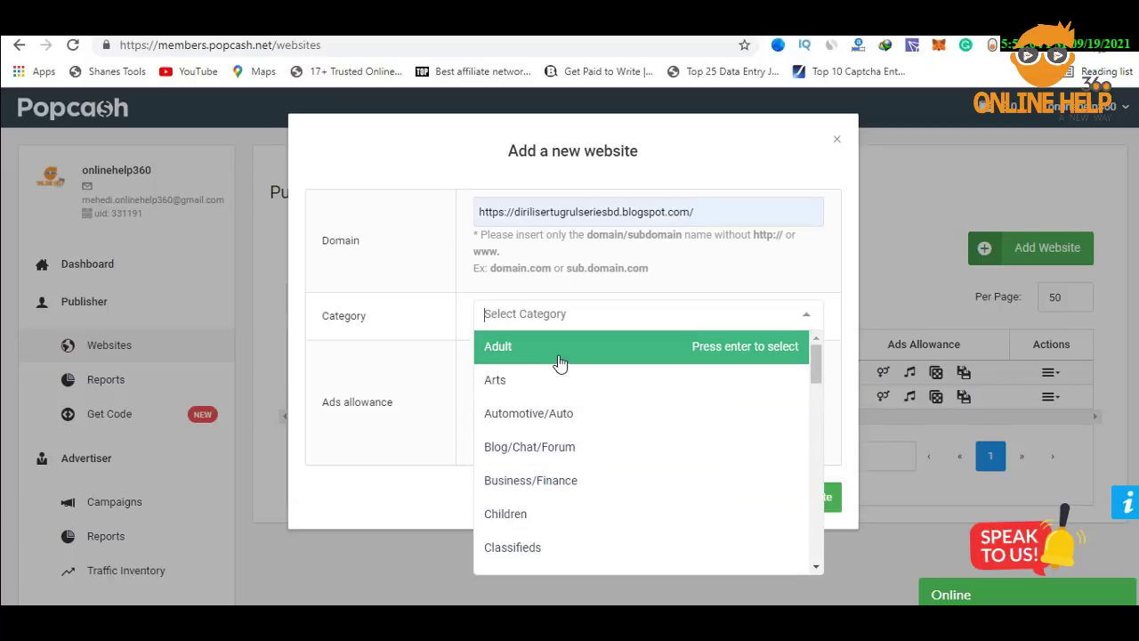
pyautogui.click(545, 381)
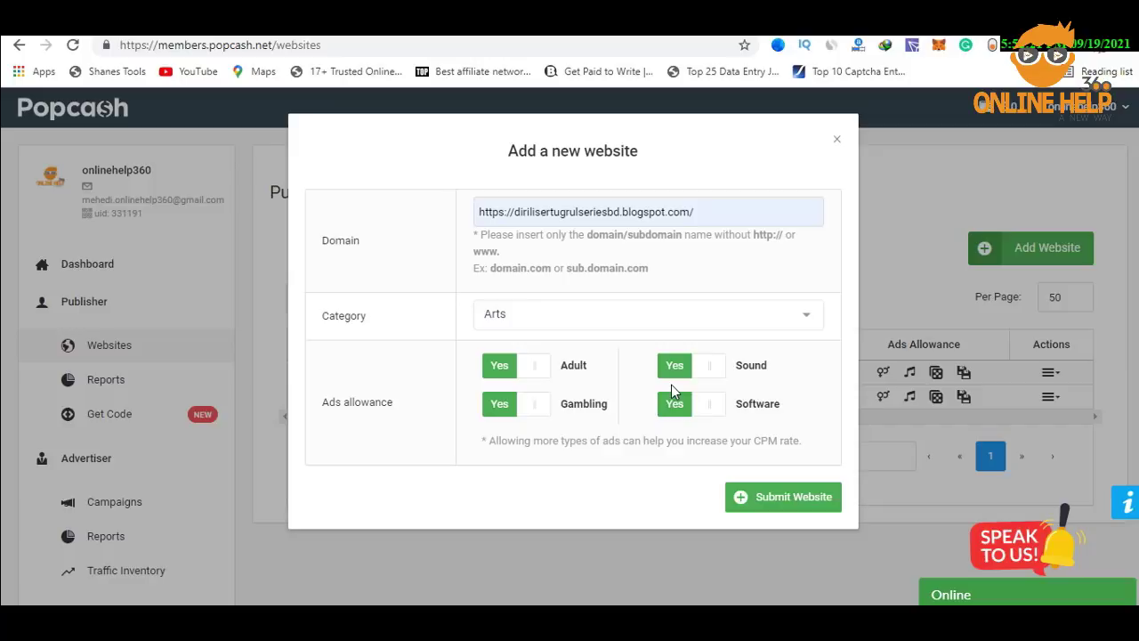
pyautogui.click(507, 375)
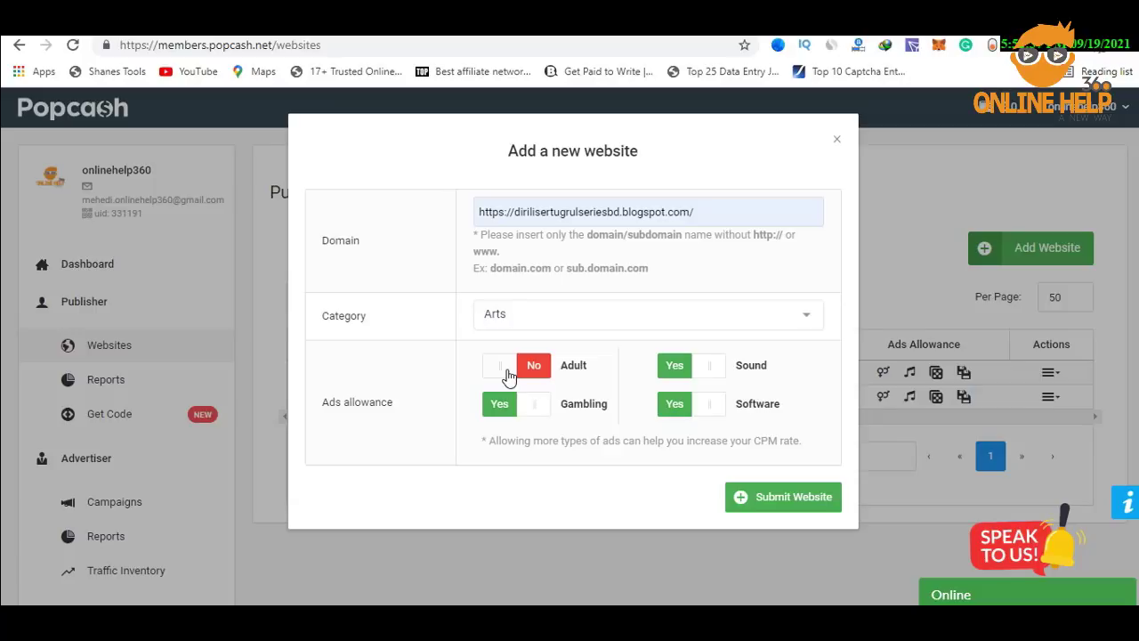
pyautogui.click(507, 376)
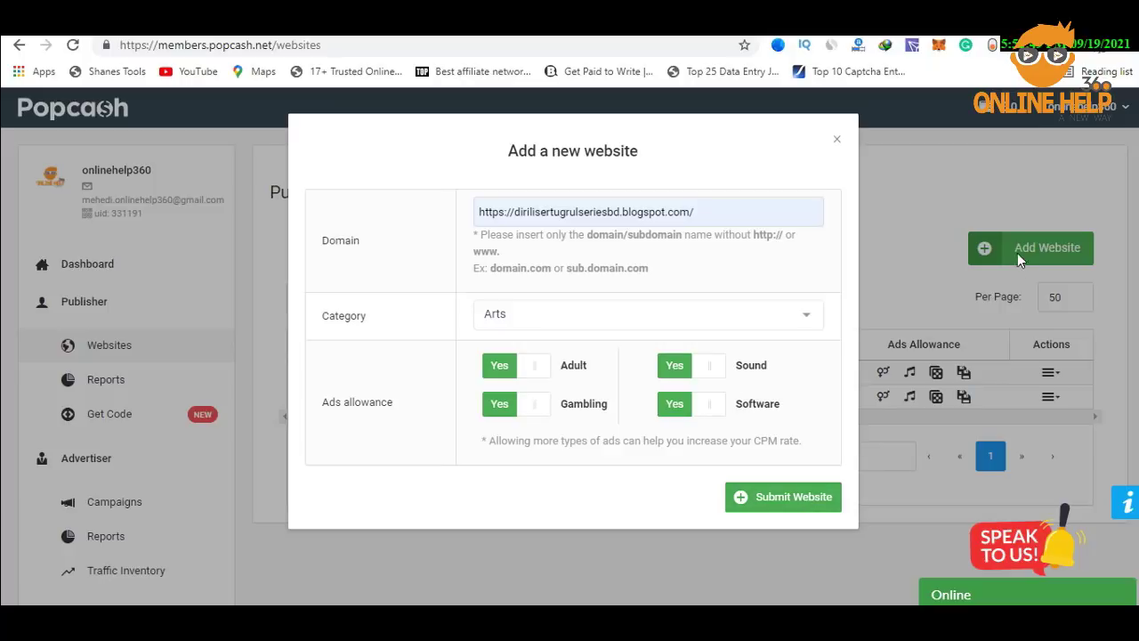
# Close the new-website form without submitting it and examine the actions available for the dirilisartugrulbd.blogspot.com website
pyautogui.click(837, 140)
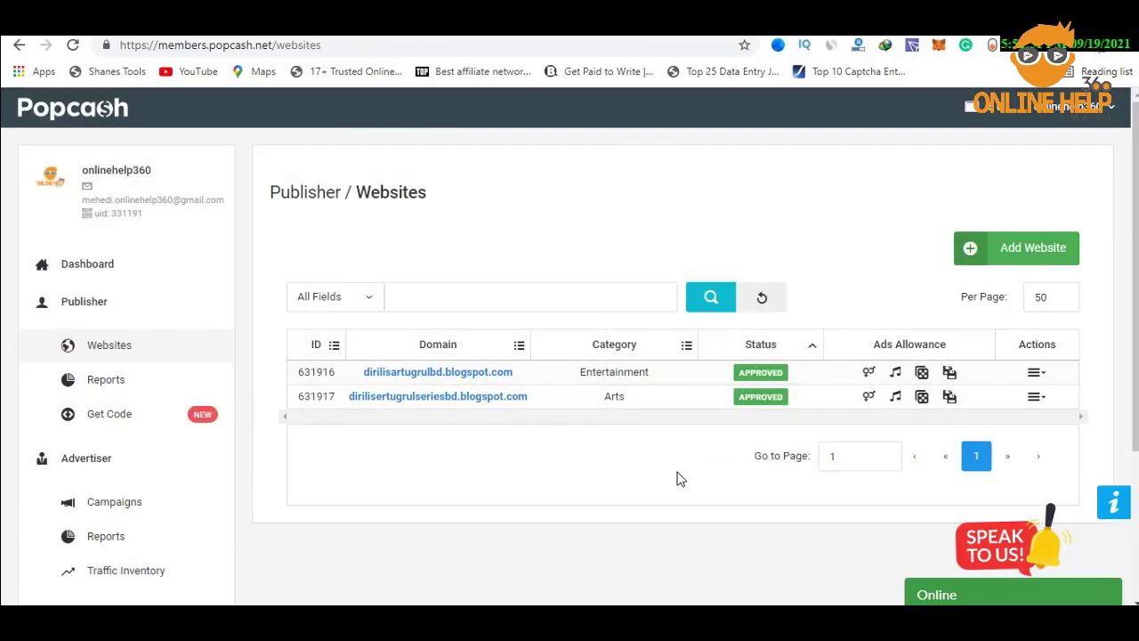
pyautogui.scroll(-3, 682, 267)
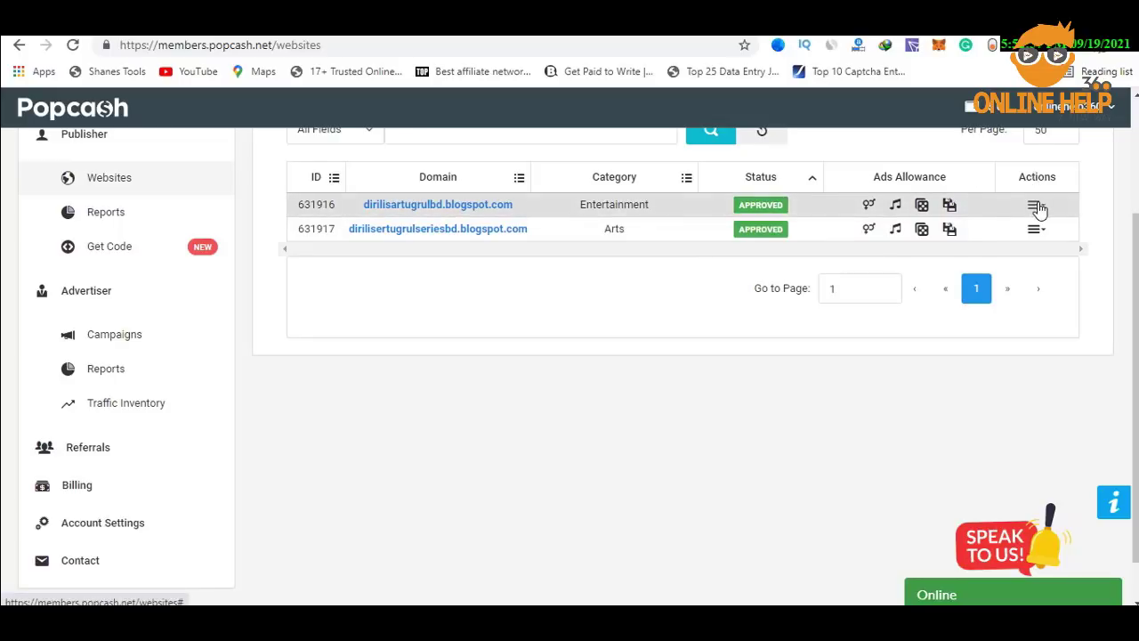
pyautogui.click(1039, 207)
pyautogui.scroll(-2, 1040, 208)
pyautogui.scroll(1, 941, 264)
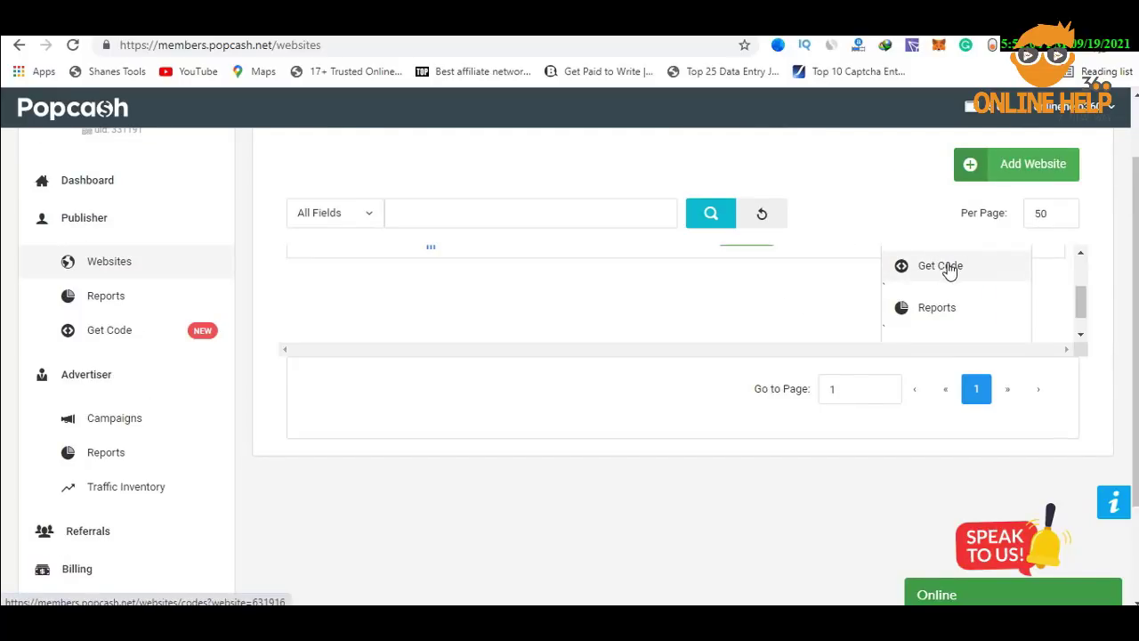
pyautogui.scroll(-1, 948, 276)
pyautogui.scroll(3, 946, 283)
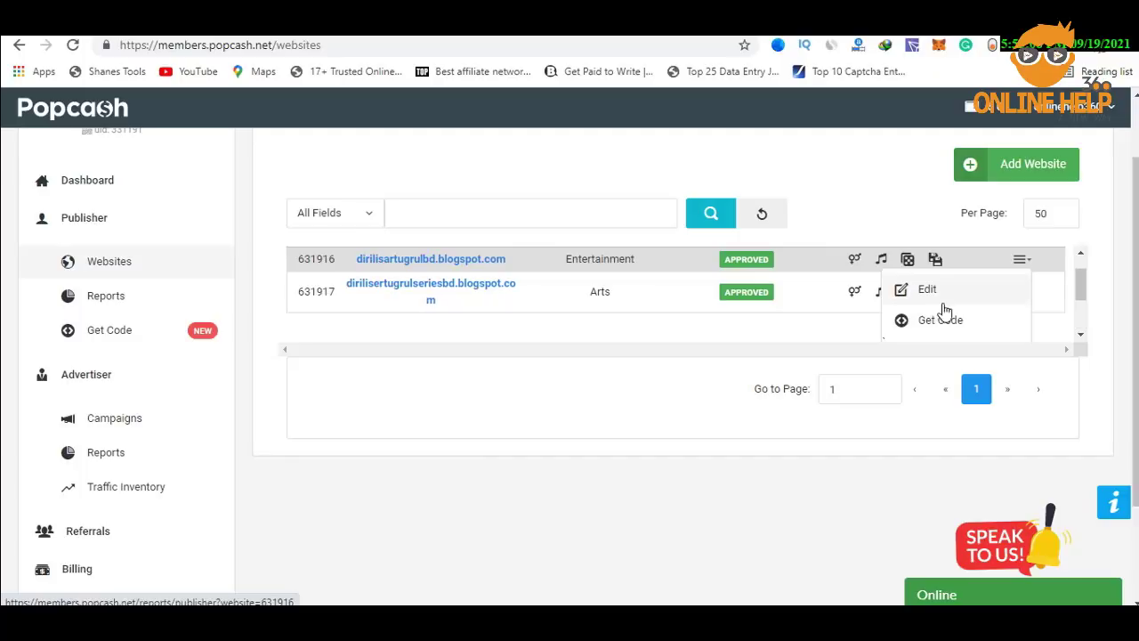
pyautogui.scroll(-2, 957, 293)
pyautogui.scroll(-1, 952, 303)
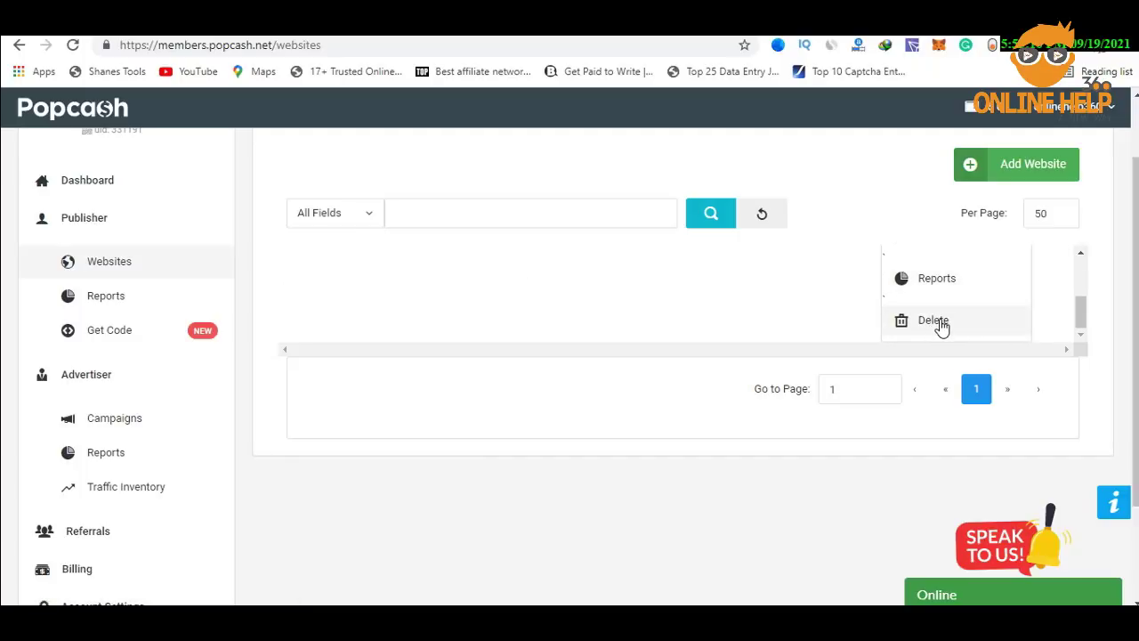
pyautogui.click(502, 529)
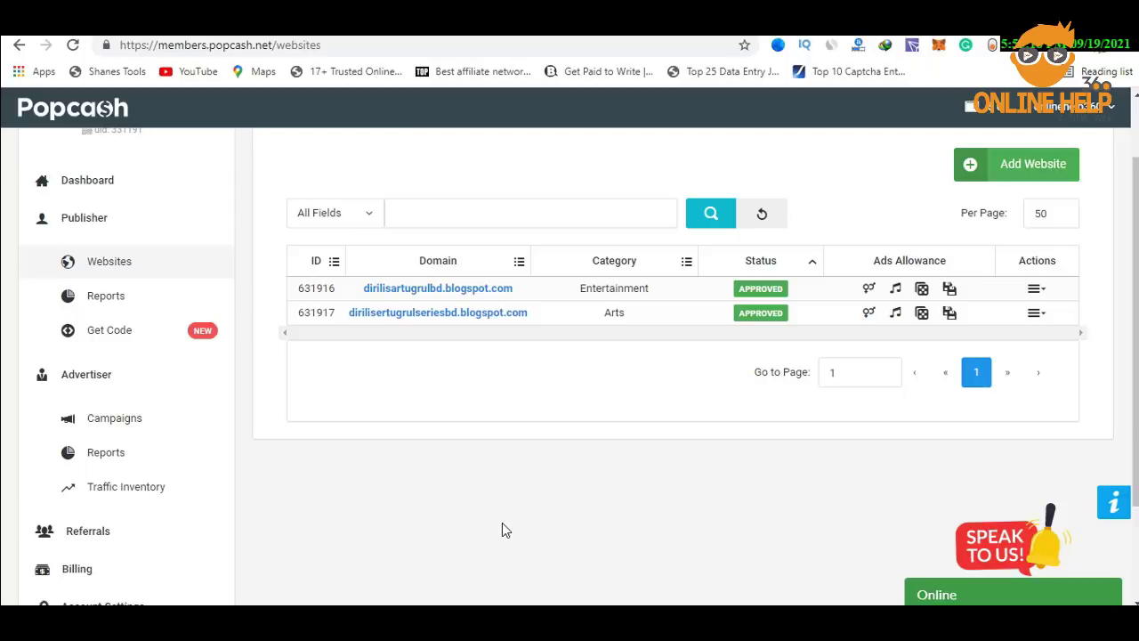
# Get the ad code for dirilisertugrulseriesbd.blogspot.com and copy the standard popunder script to the clipboard
pyautogui.click(108, 332)
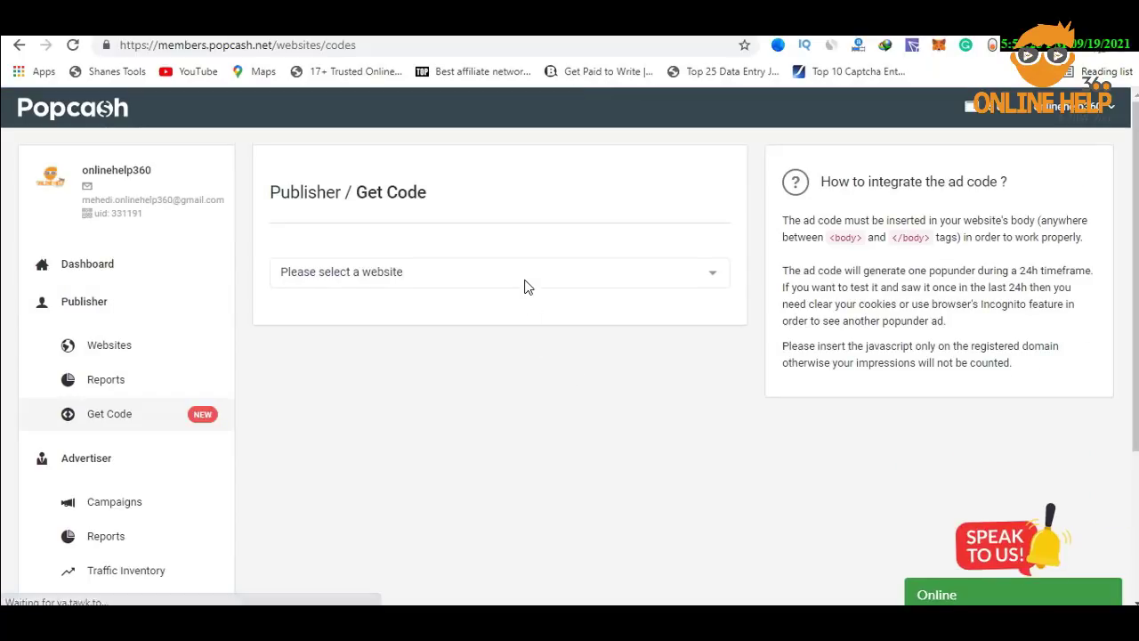
pyautogui.click(525, 273)
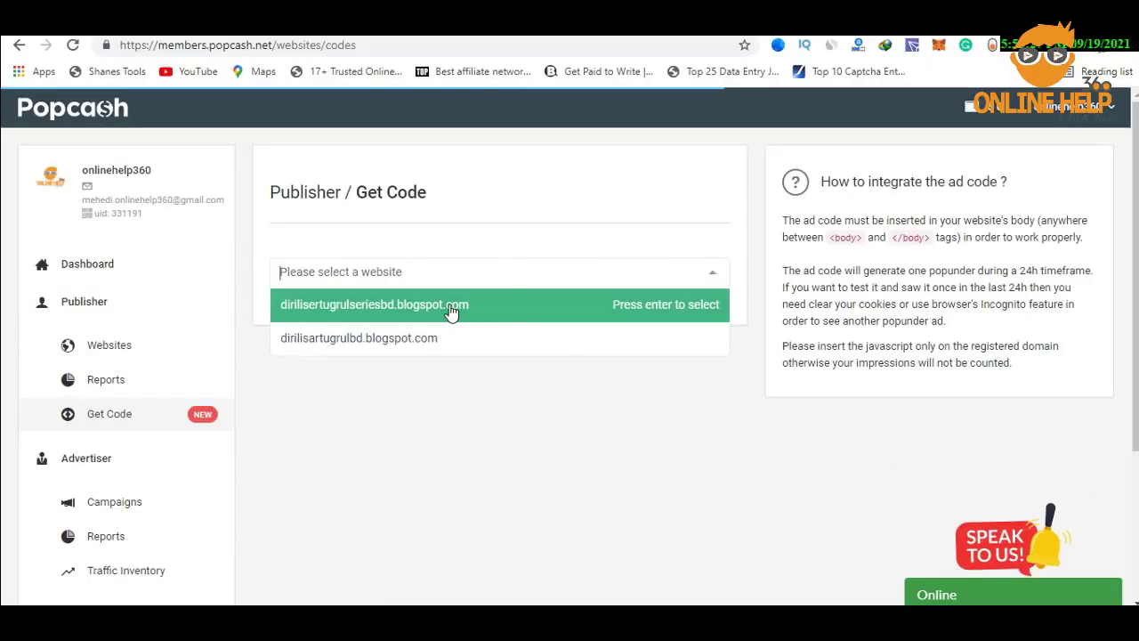
pyautogui.click(453, 307)
pyautogui.scroll(-2, 669, 333)
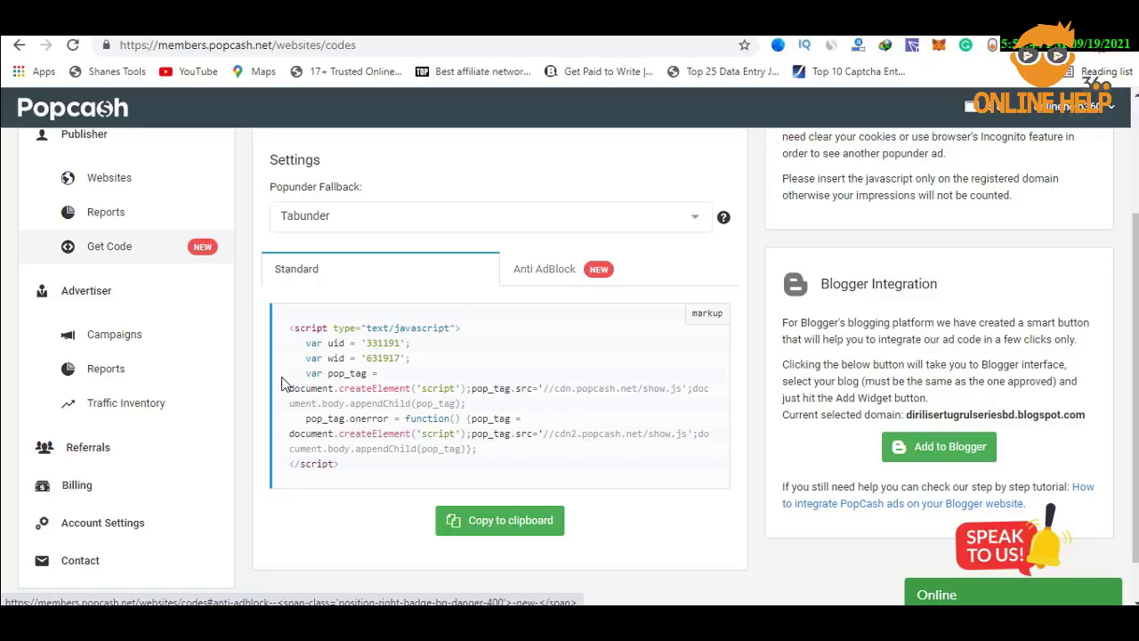
pyautogui.tripleClick(393, 364)
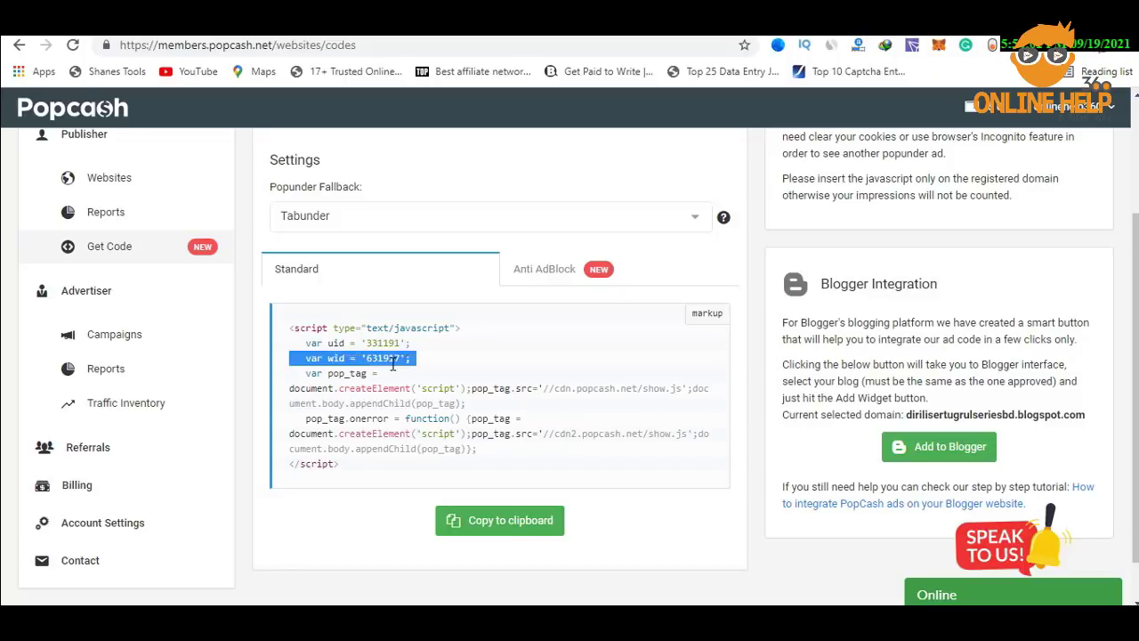
pyautogui.click(521, 524)
pyautogui.click(521, 523)
pyautogui.click(528, 523)
pyautogui.click(528, 524)
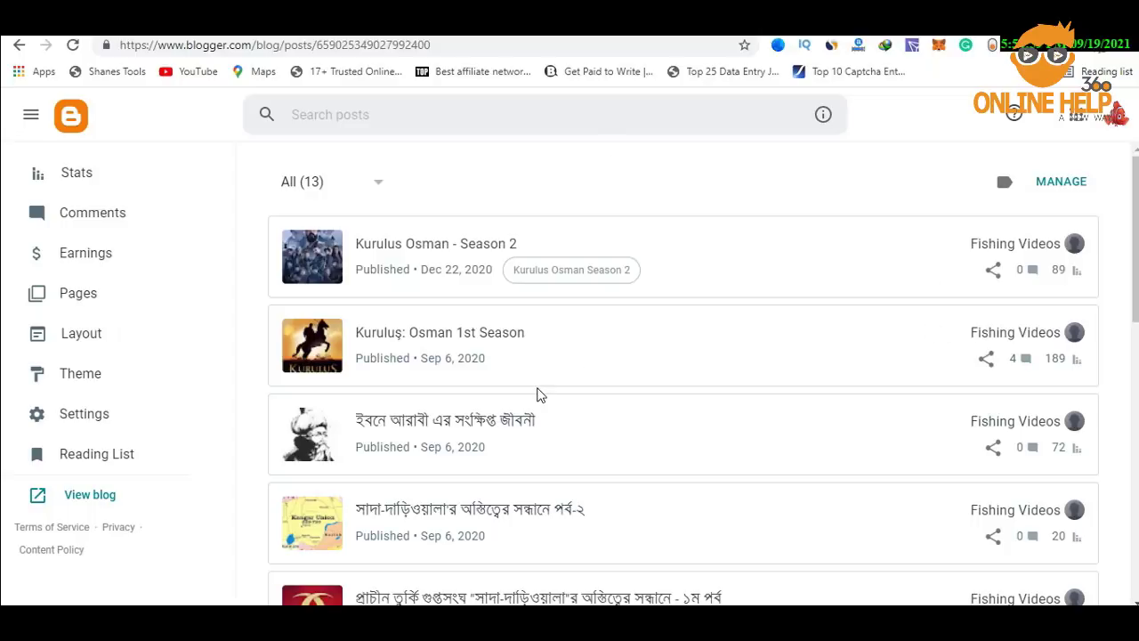
# In Blogger, open the blog's current custom theme for HTML editing
pyautogui.click(82, 383)
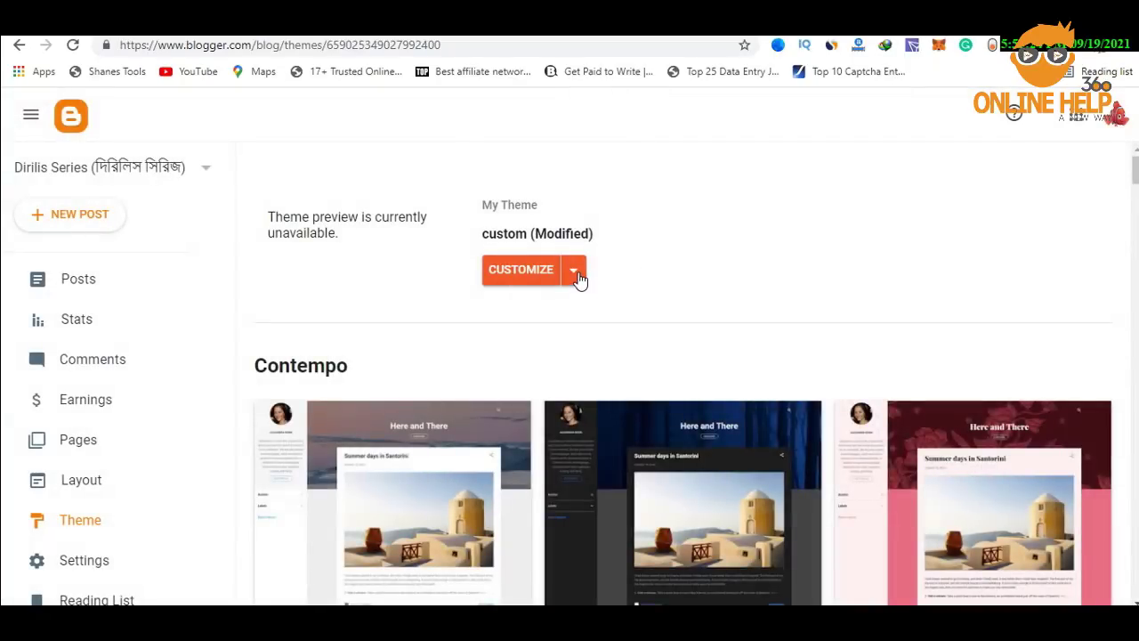
pyautogui.click(579, 277)
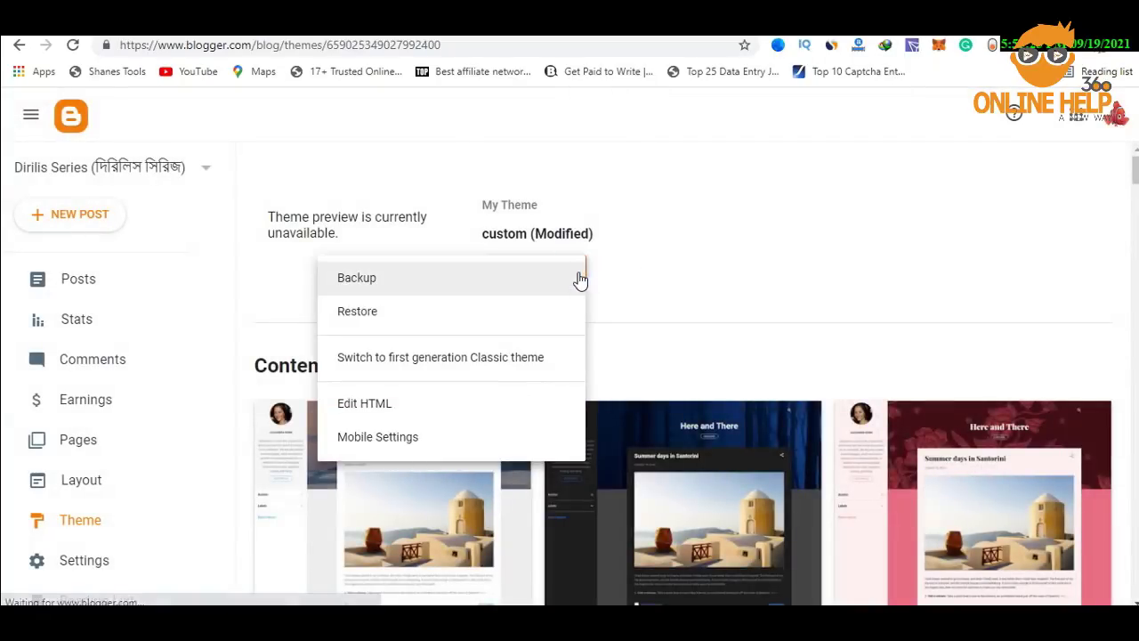
pyautogui.click(433, 403)
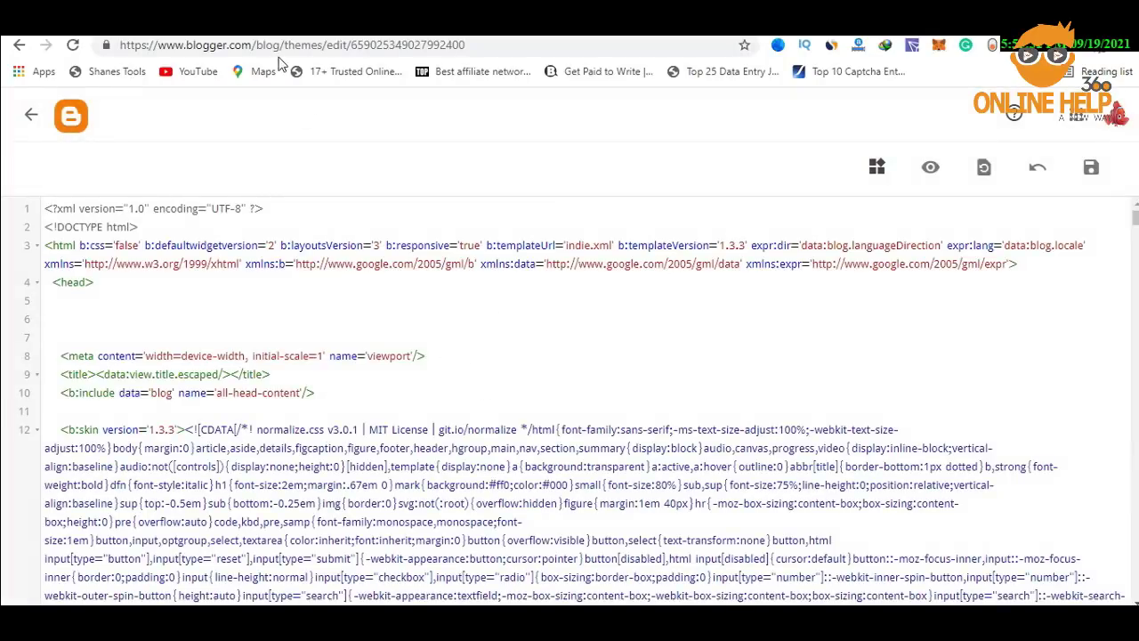
# Switch back to PopCash and read the instructions on placing the ad code between the body tags
pyautogui.hotkey('ctrl', 'Tab')
pyautogui.scroll(3, 805, 406)
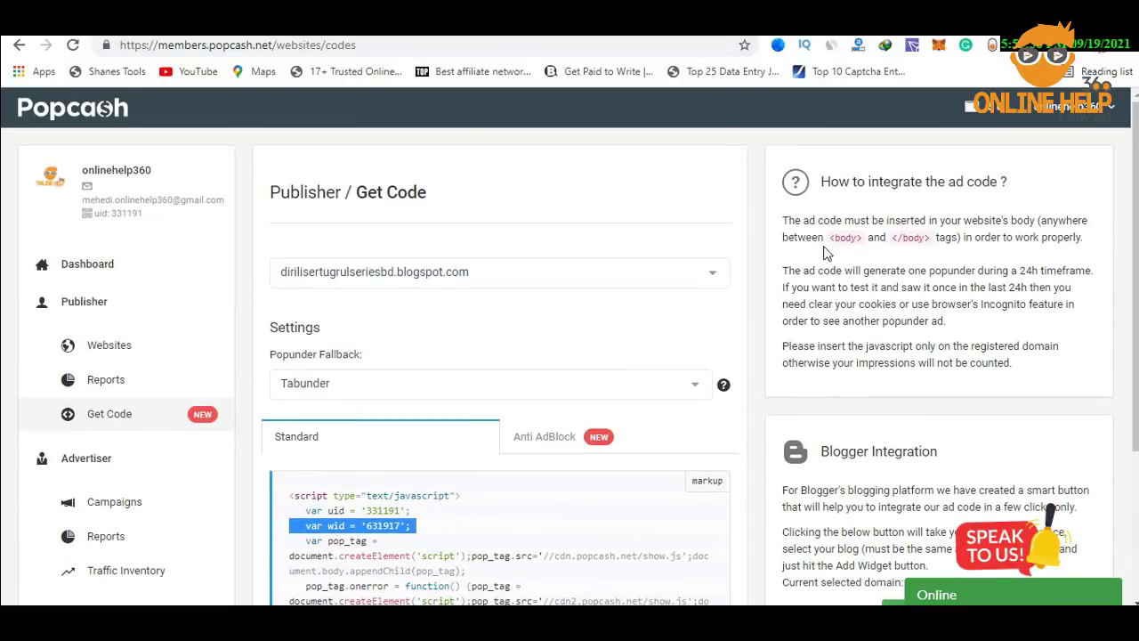
pyautogui.moveTo(784, 220); pyautogui.dragTo(1075, 236)
pyautogui.click(960, 276)
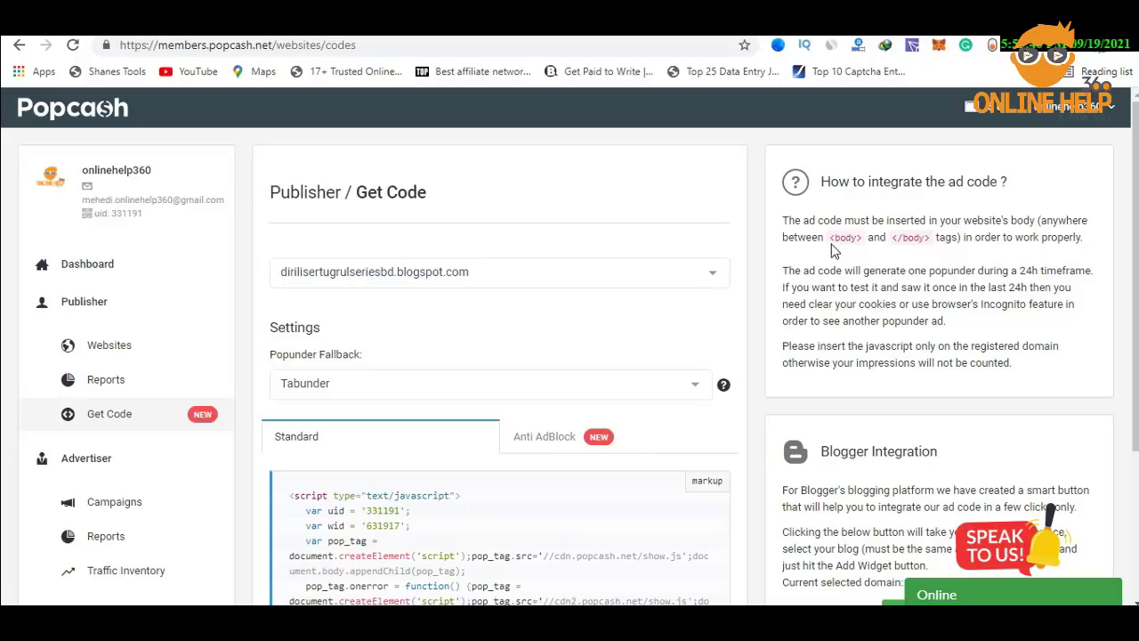
pyautogui.moveTo(891, 238); pyautogui.dragTo(930, 237)
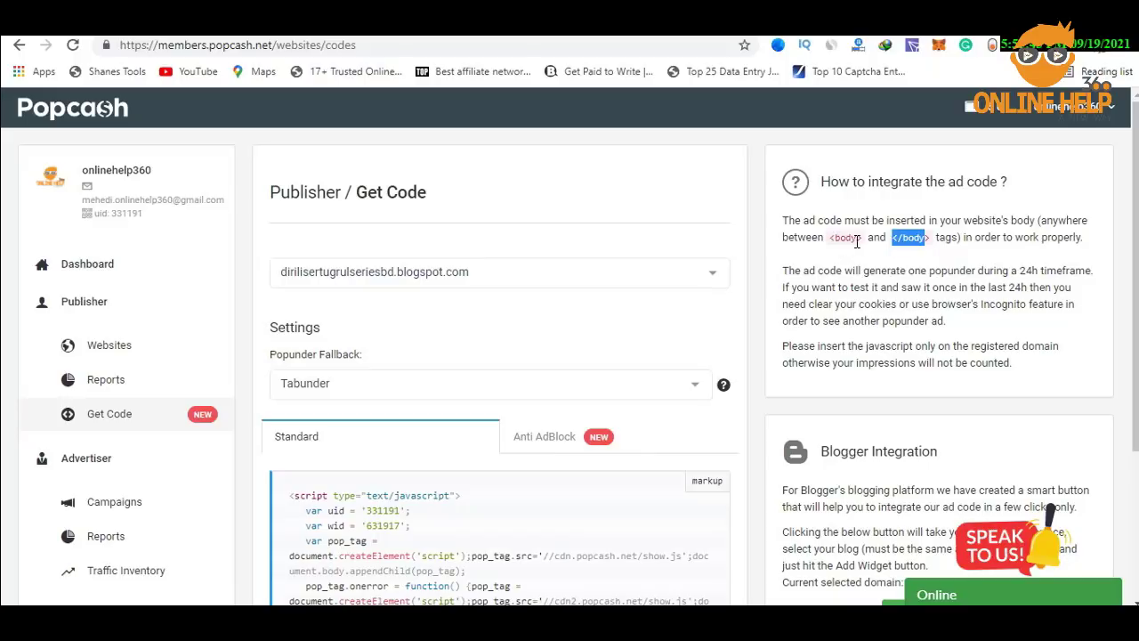
# Return to Blogger's theme HTML and search the code for the <body> tag
pyautogui.hotkey('ctrl', 'Tab')
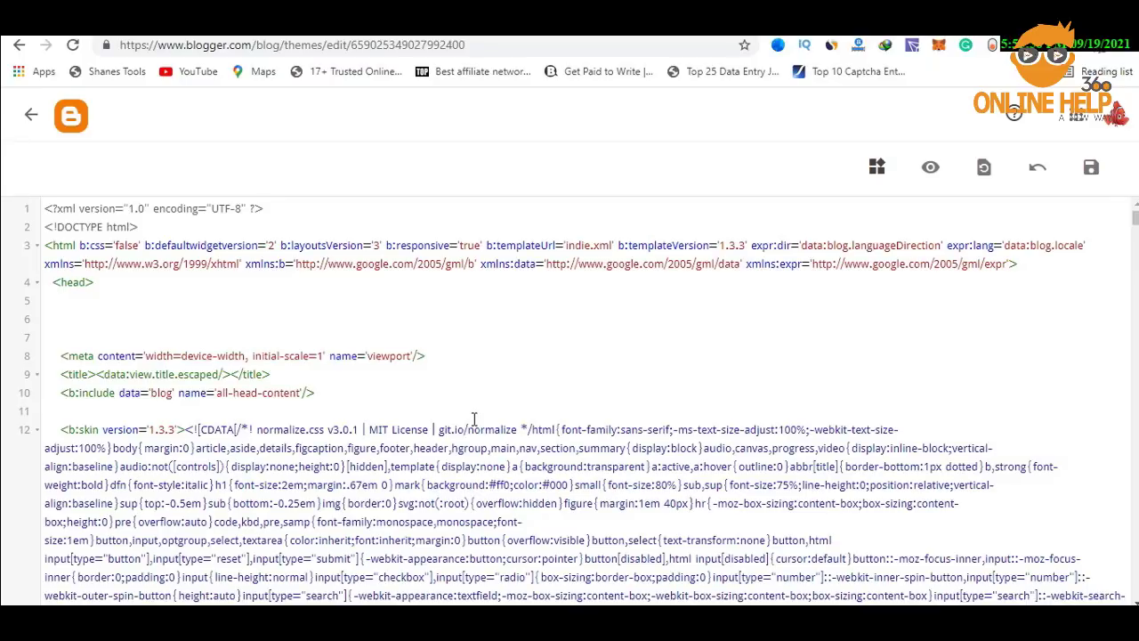
pyautogui.click(497, 387)
pyautogui.hotkey('ctrl', 'f')
pyautogui.write('<>')
pyautogui.press('Left')
pyautogui.write('body')
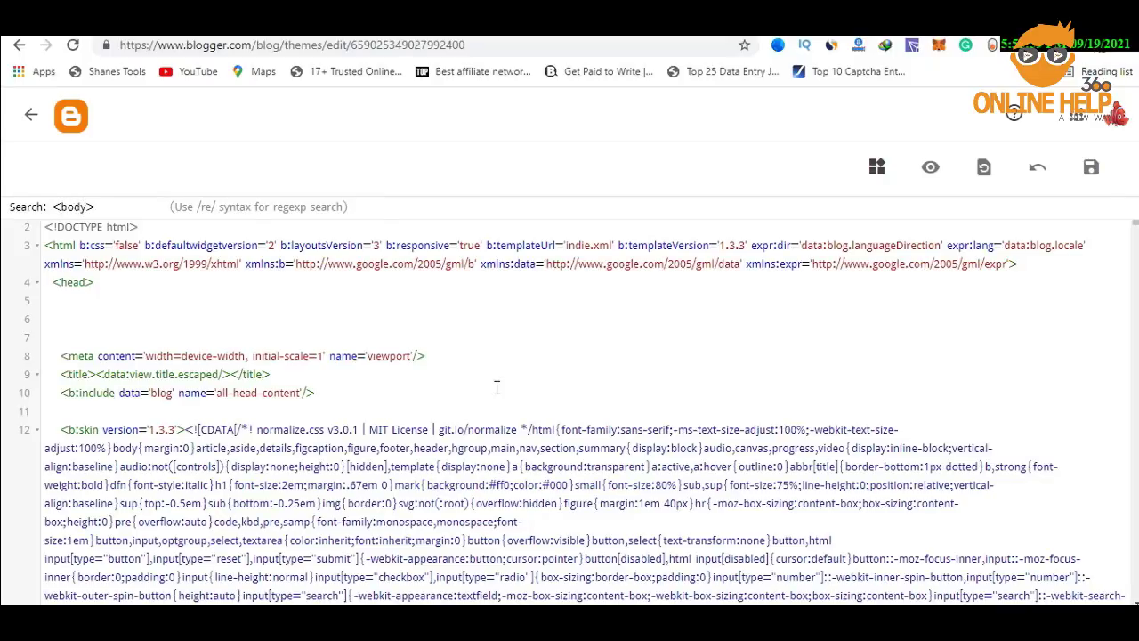
pyautogui.click(112, 207)
pyautogui.press('Return')
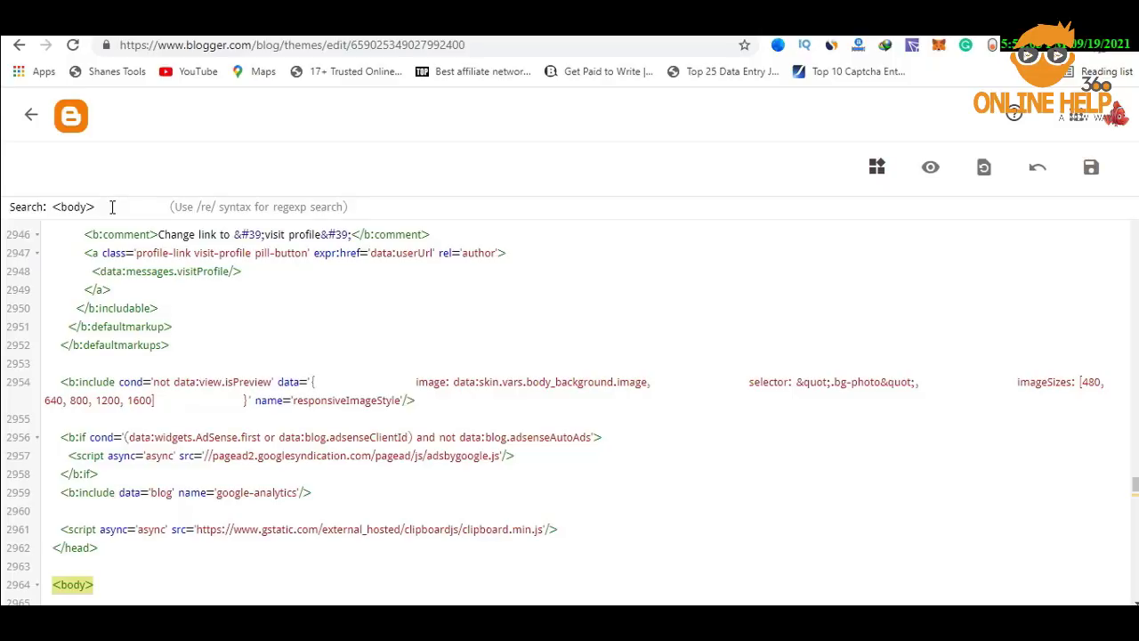
# Insert two blank lines directly after the <body> tag in the theme HTML
pyautogui.scroll(-3, 143, 466)
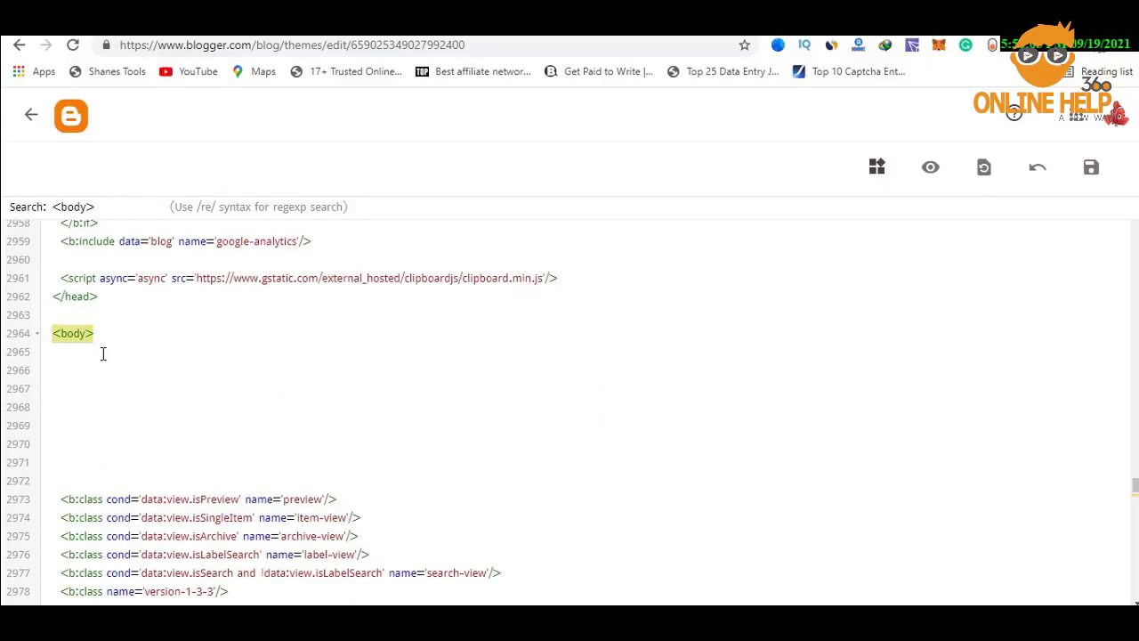
pyautogui.click(123, 336)
pyautogui.press('Return')
pyautogui.press('Return')
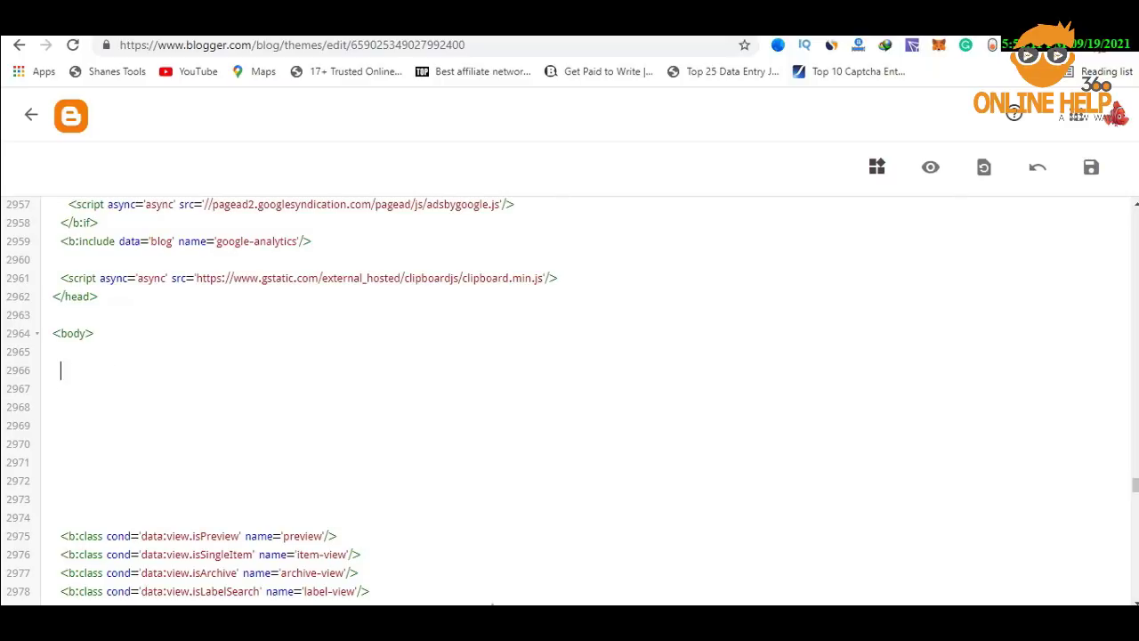
# Switch to PopCash and copy the standard ad script for dirilisertugrulseriesbd.blogspot.com to the clipboard again
pyautogui.click(333, 37)
pyautogui.scroll(-2, 523, 487)
pyautogui.click(501, 470)
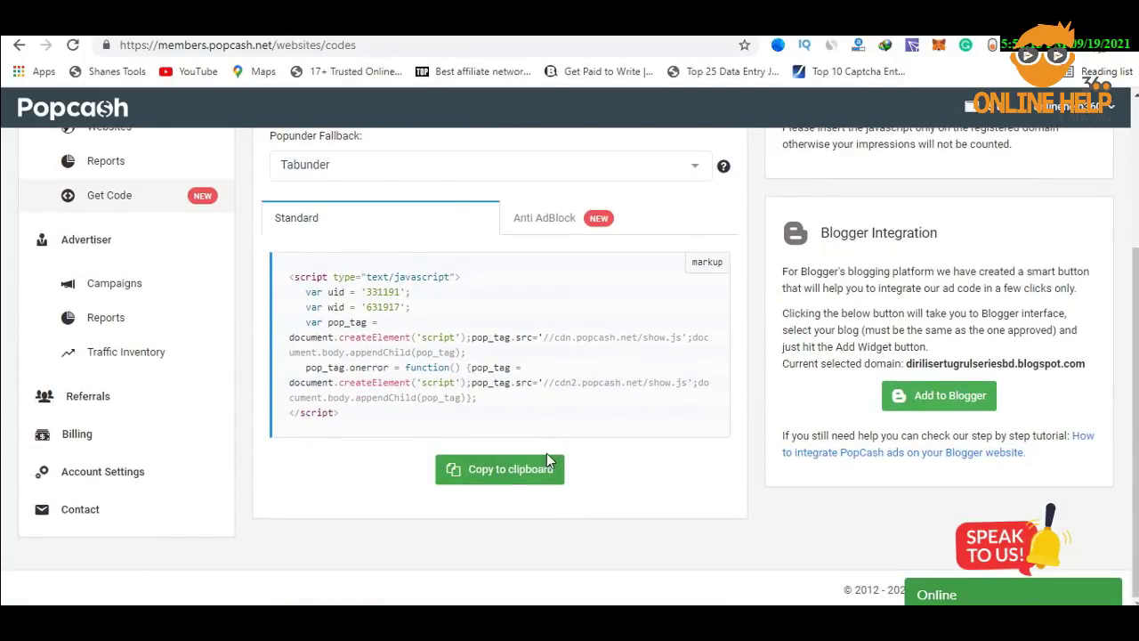